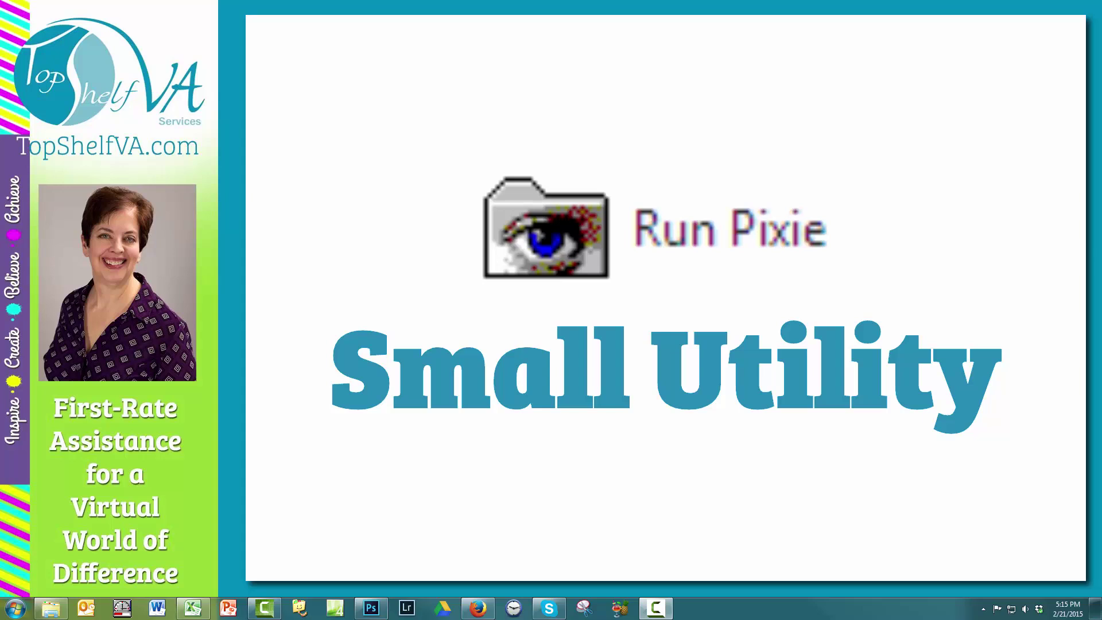
Download Pixie from nattyware.com as pixie.zip, overwriting the existing copy
type("n")
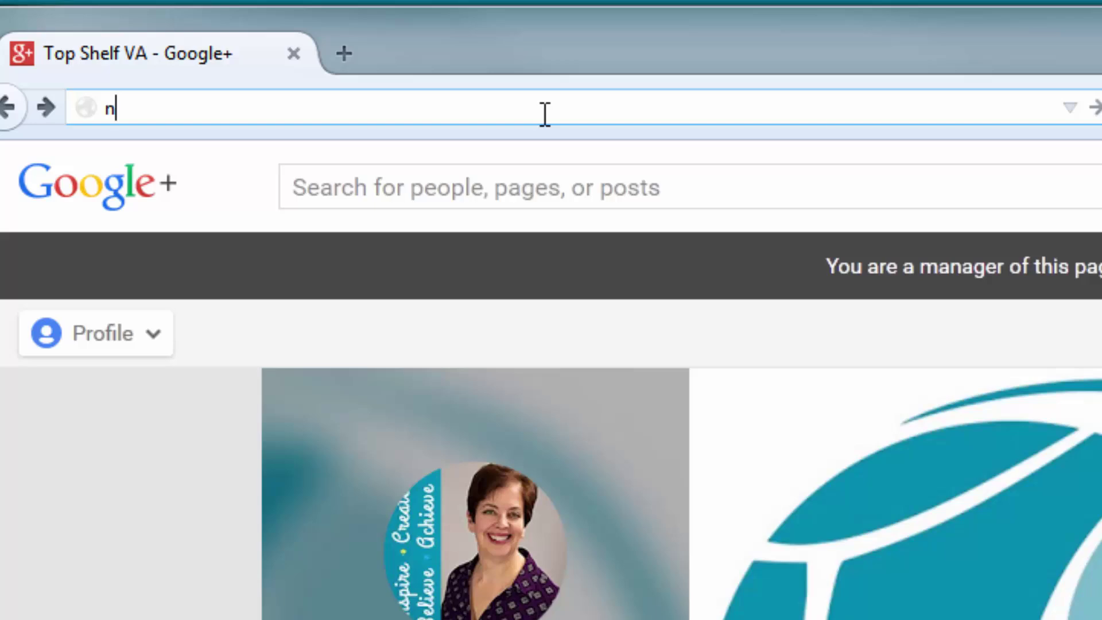
type("attyware")
key("Return")
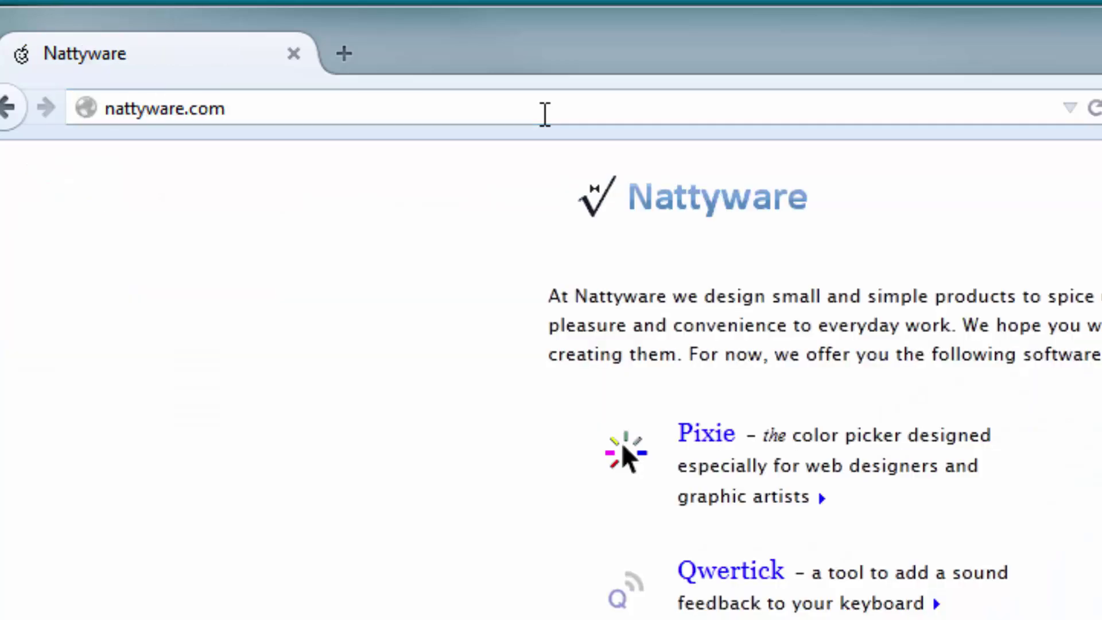
left_click(704, 444)
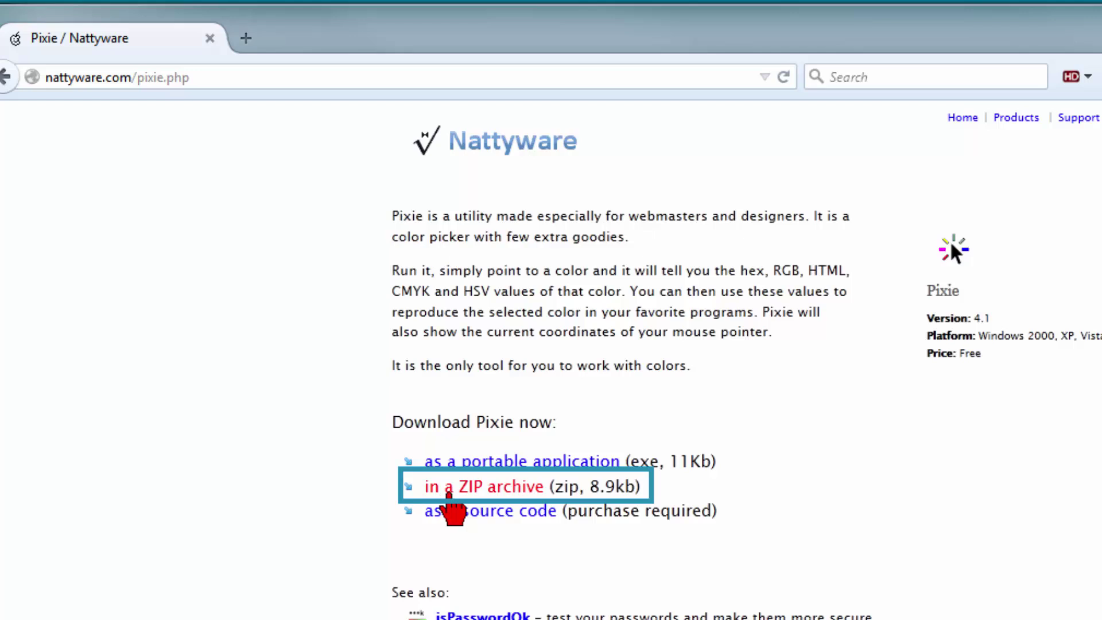
left_click(449, 488)
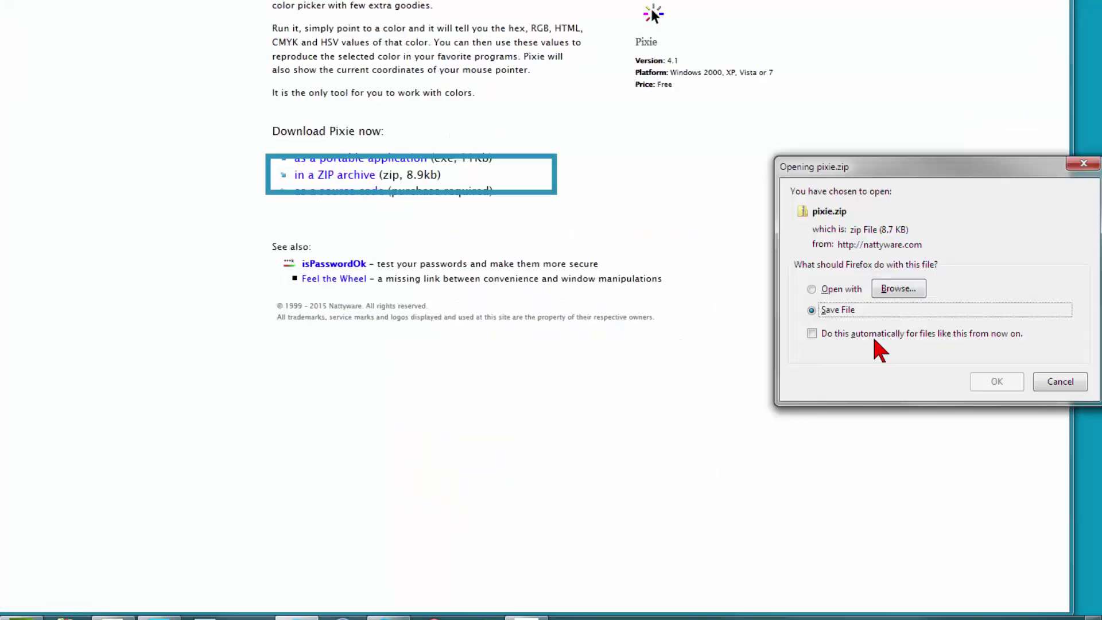
left_click(998, 381)
left_click(746, 500)
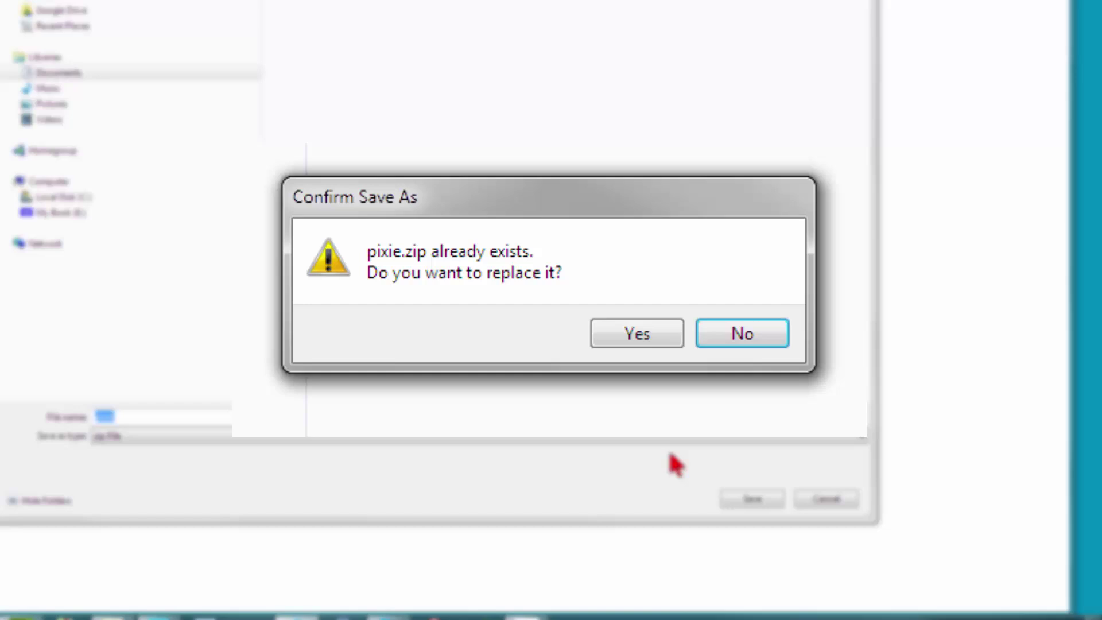
left_click(646, 338)
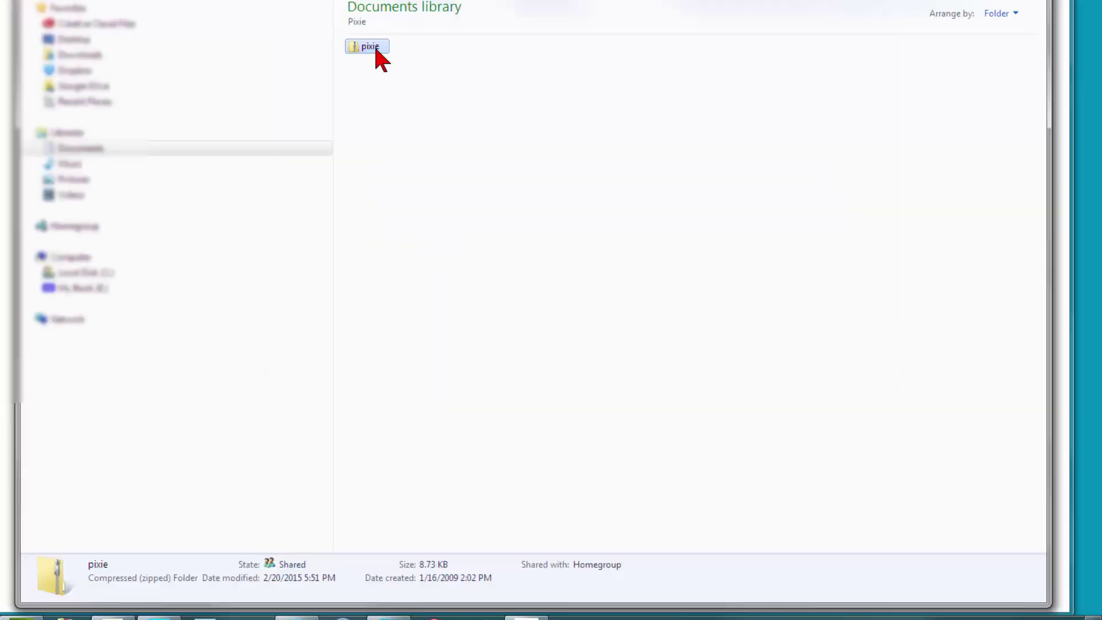
Extract pixie.zip to the suggested folder and run the extracted Pixie program despite the security warning
right_click(374, 52)
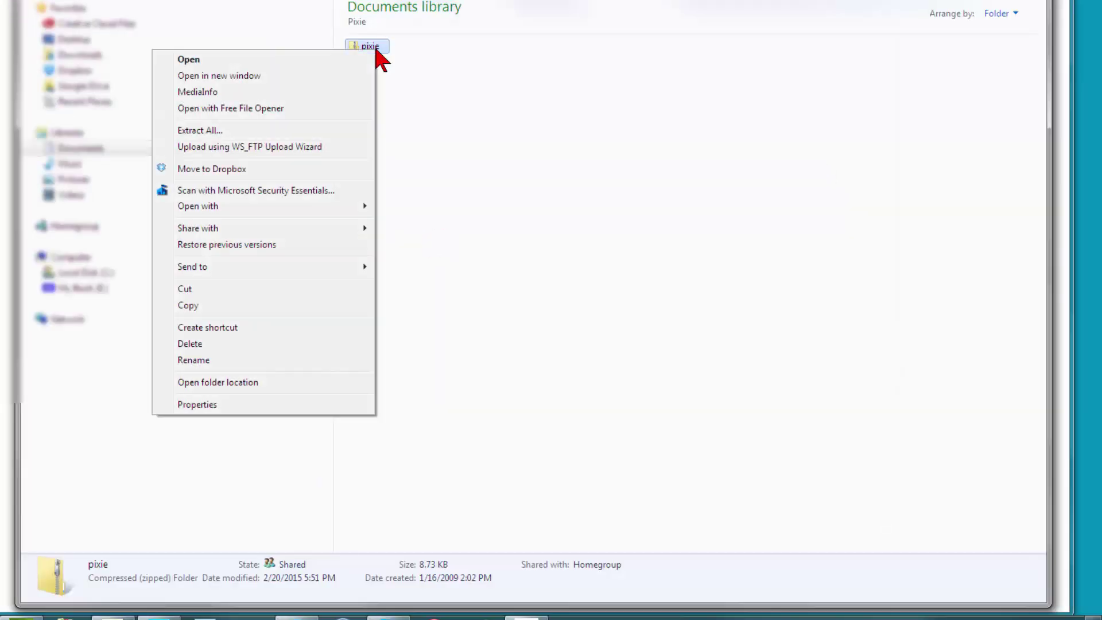
left_click(320, 135)
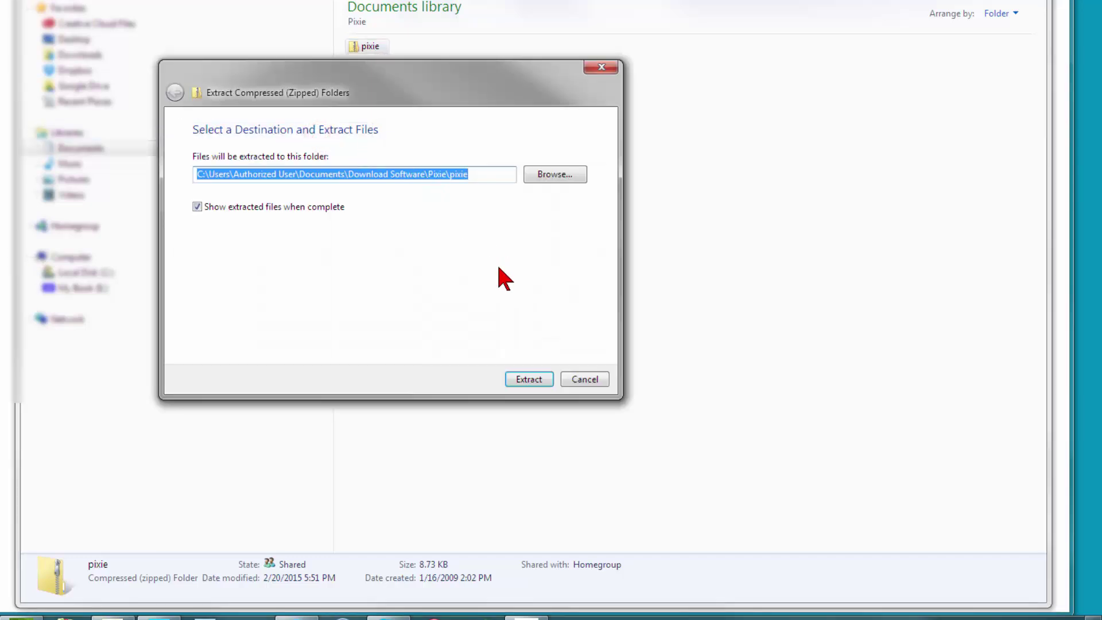
left_click(528, 488)
double_click(396, 172)
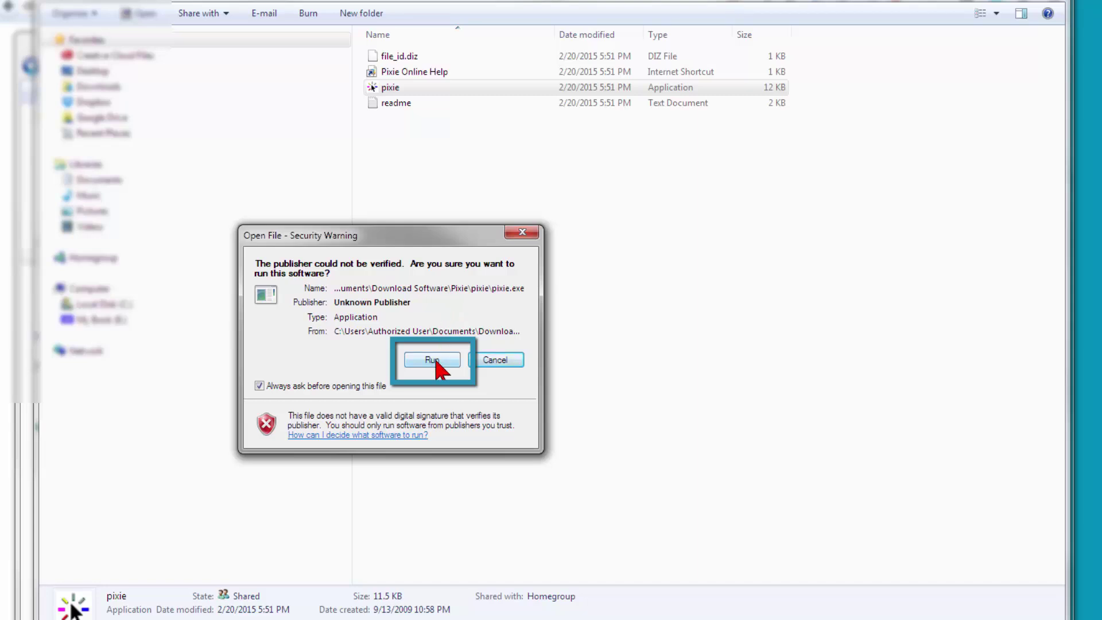
left_click(434, 362)
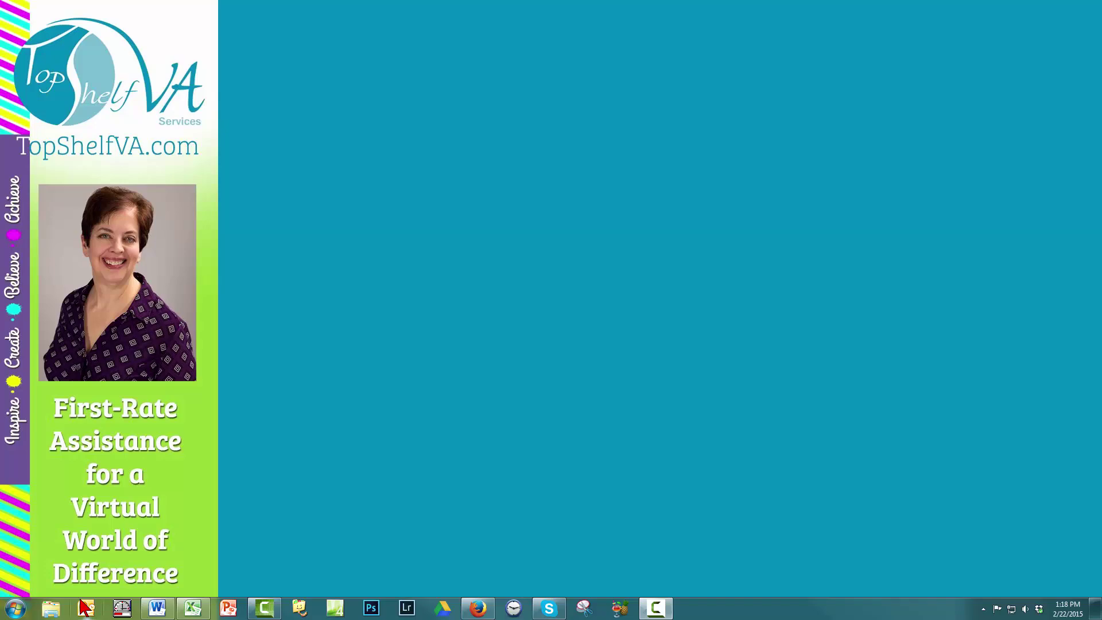
Pin the Run Pixie shortcut from All Programs > Nattyware > Pixie to the Start menu
left_click(30, 597)
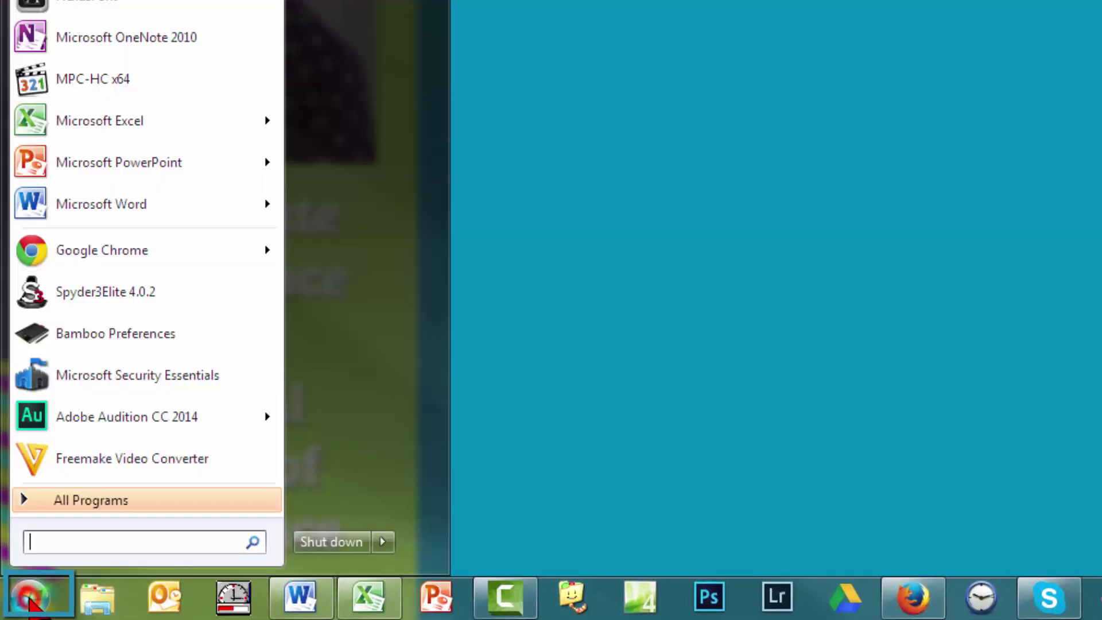
left_click(82, 504)
scroll(138, 241, "down", 20)
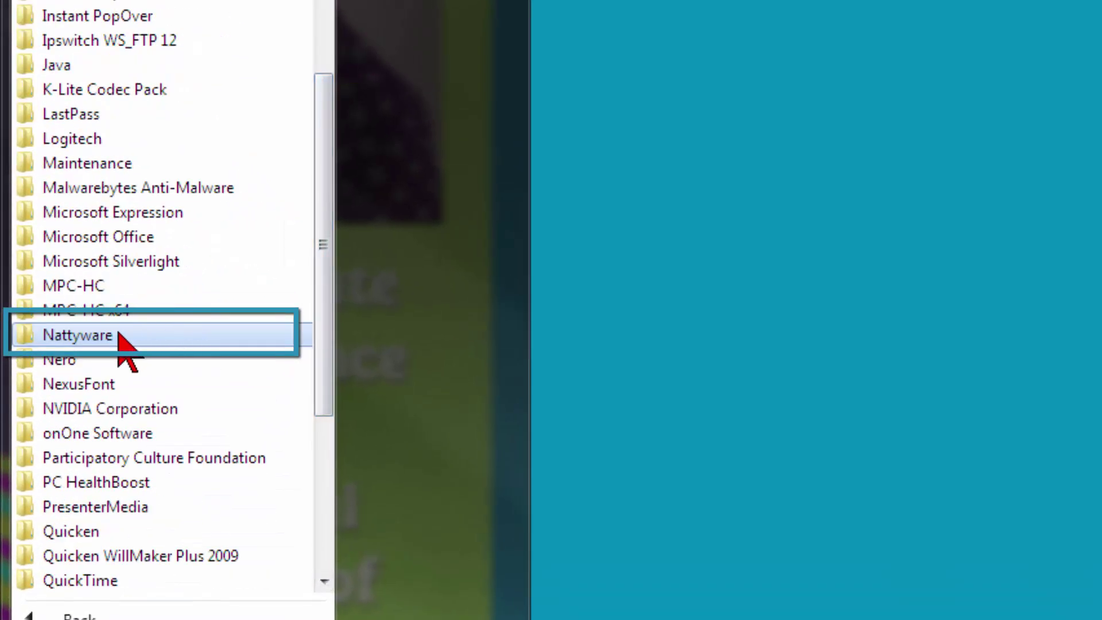
left_click(122, 344)
left_click(92, 360)
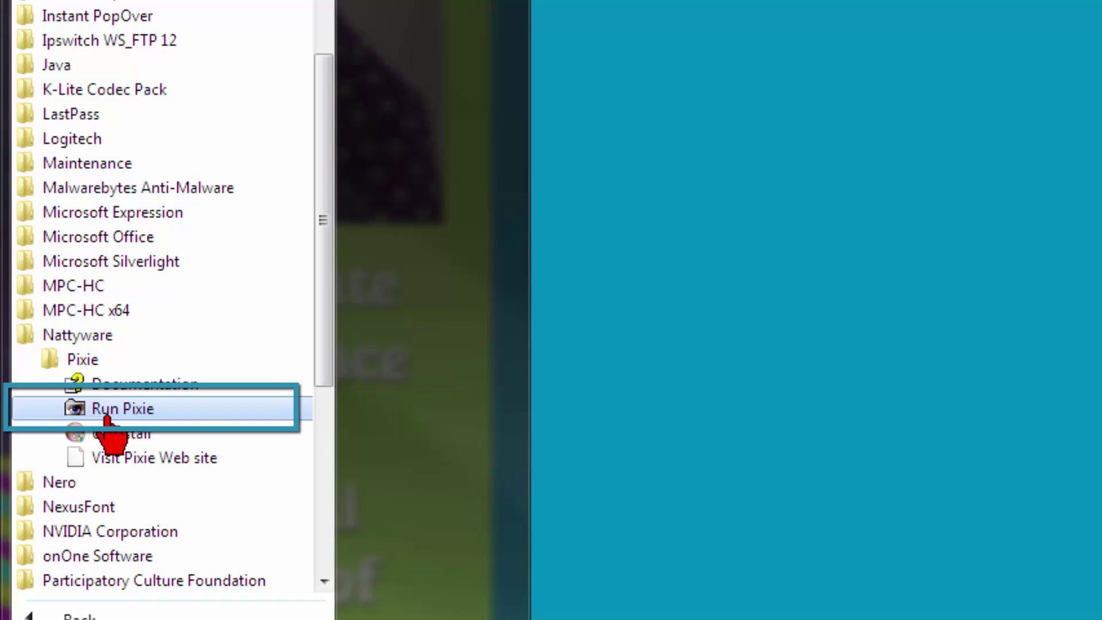
right_click(107, 417)
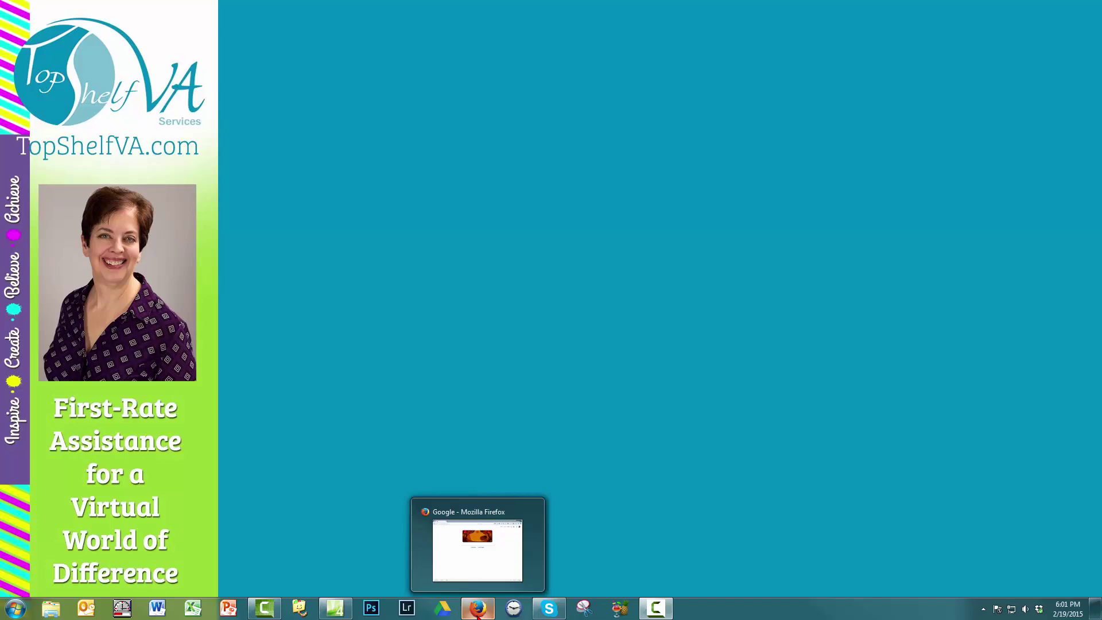
Load topshelfva.com in Firefox, then reopen the Start menu
left_click(478, 614)
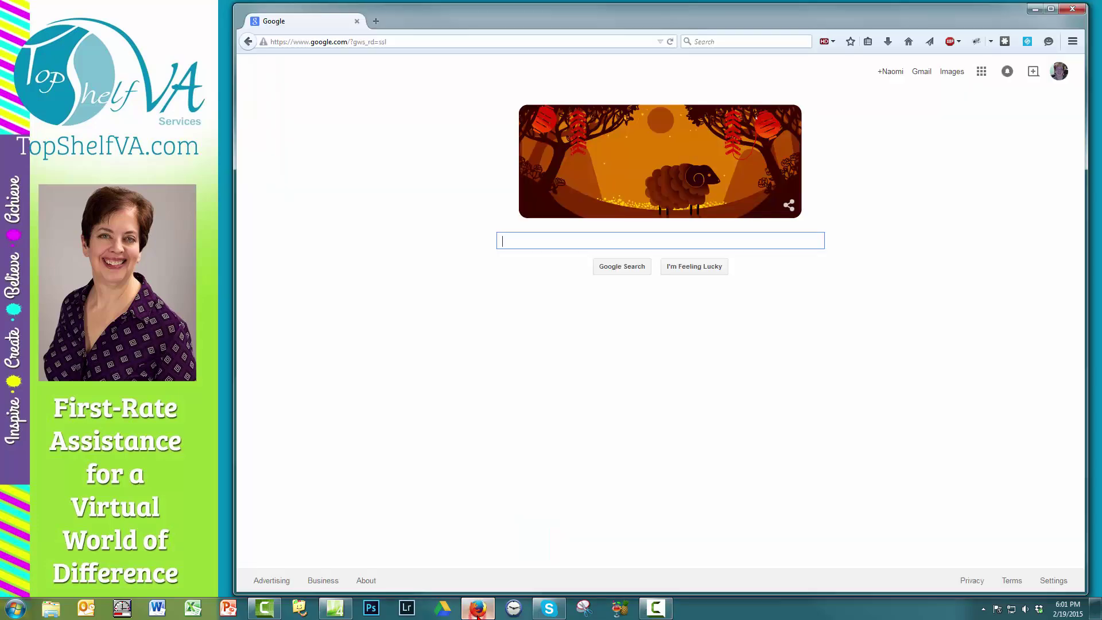
left_click(403, 41)
type("topshelfva.")
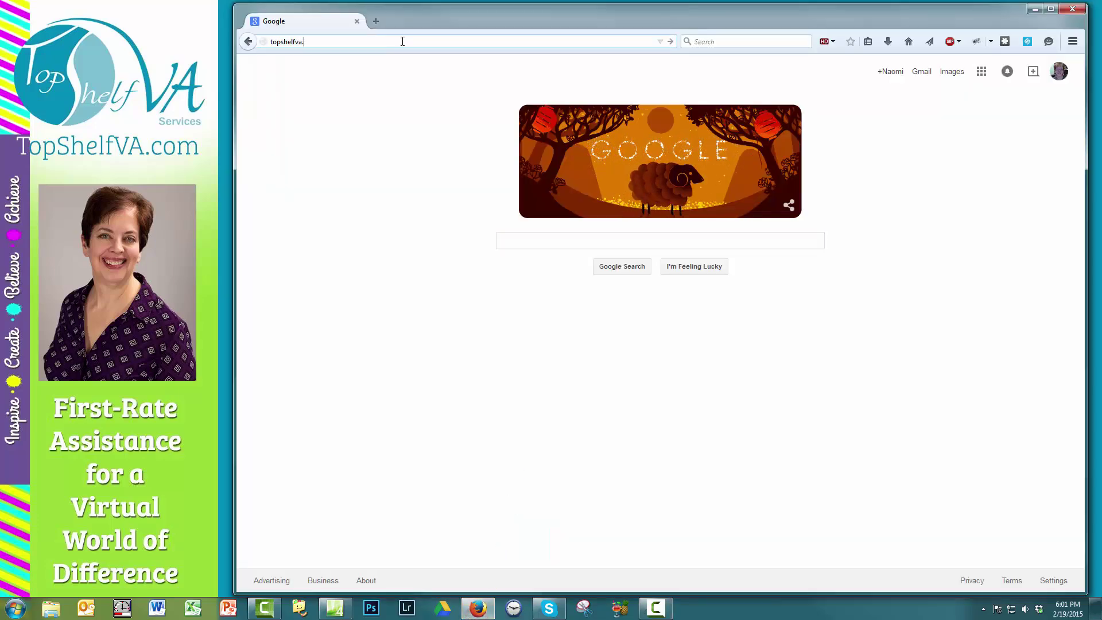
key("Return")
left_click(14, 609)
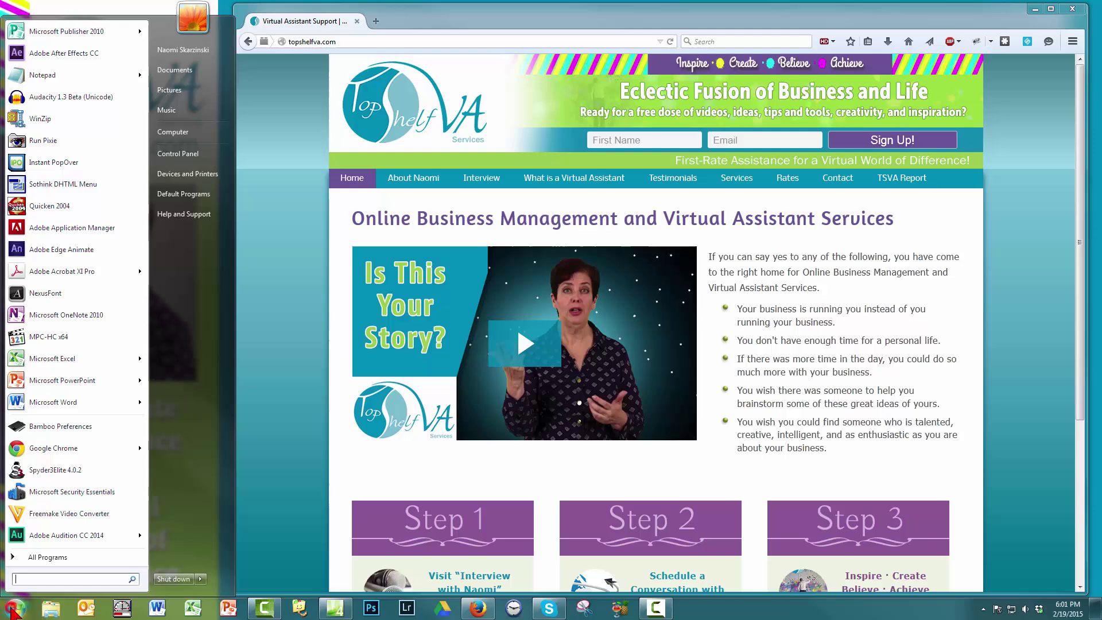
Launch Pixie from its pinned Run Pixie shortcut in the Start menu
left_click(66, 143)
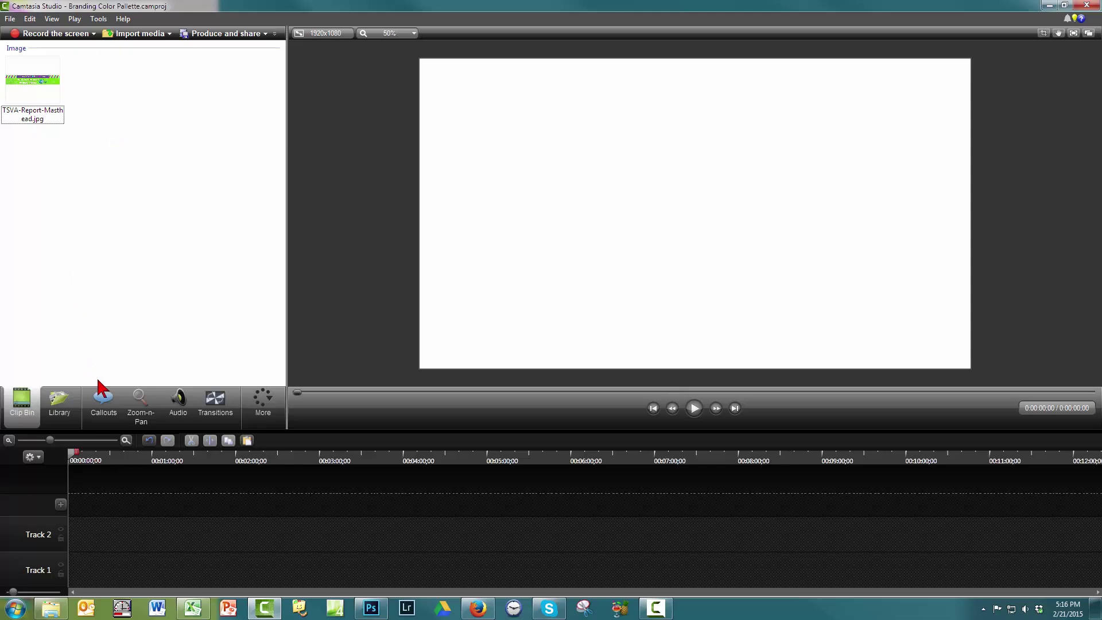
Add a rectangle callout and bring up its More fill colors dialog
left_click(106, 416)
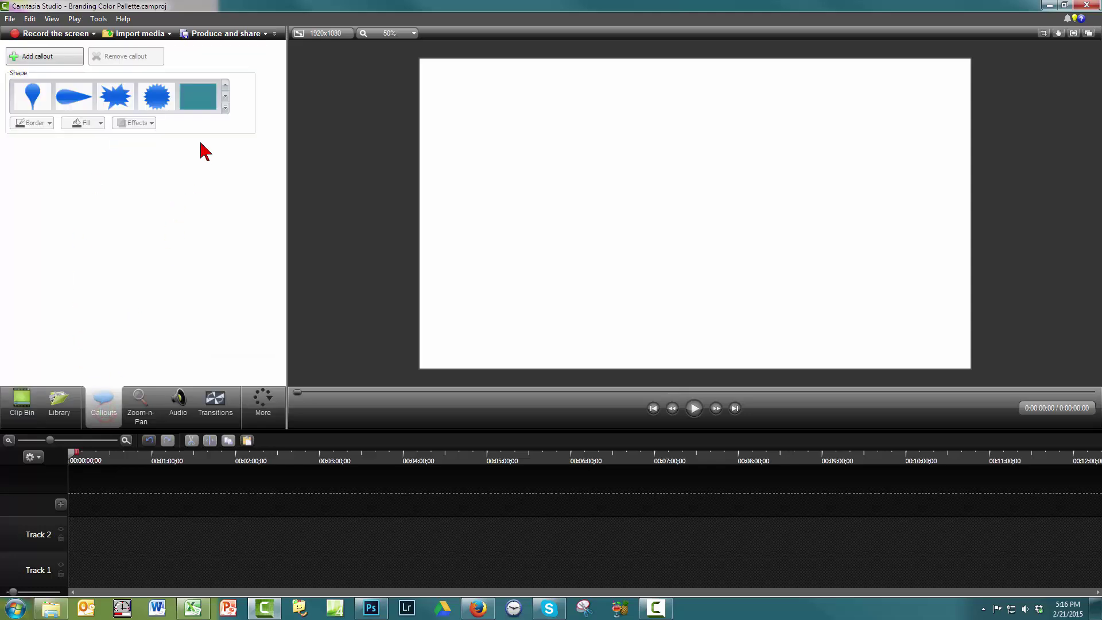
left_click(204, 102)
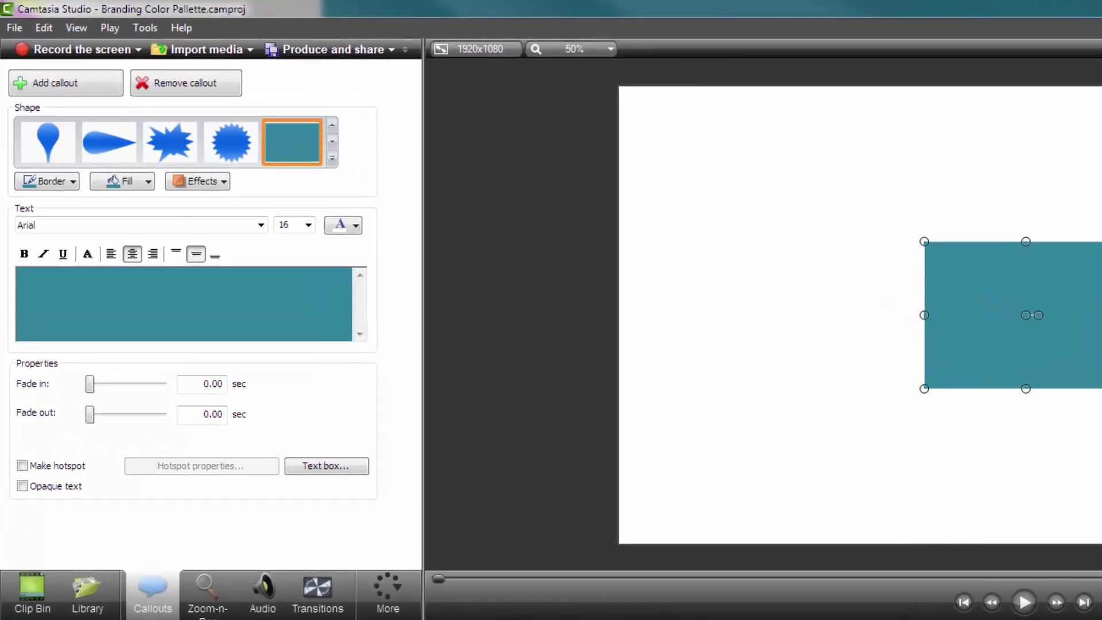
left_click(149, 182)
left_click(148, 336)
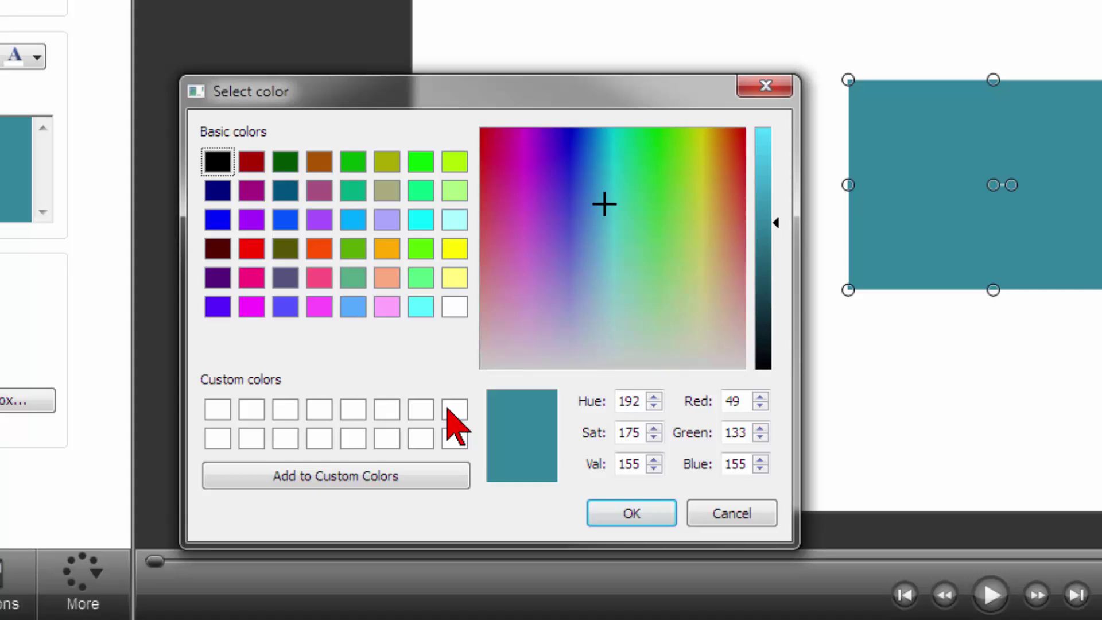
Save teal RGB 0, 141, 179 in the first custom colour slot
left_click(218, 410)
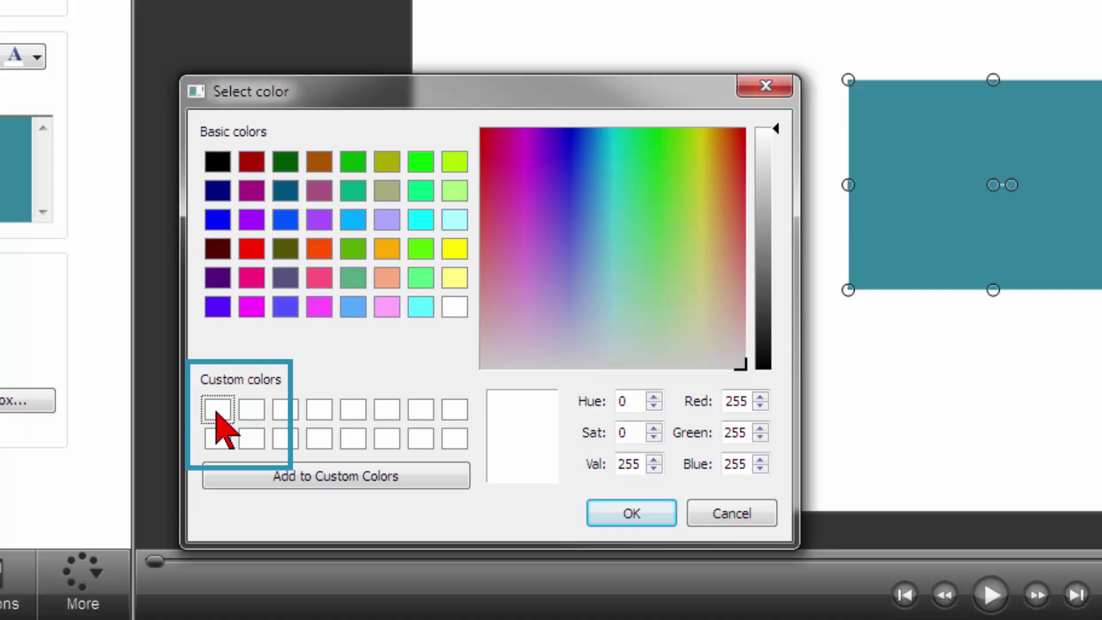
double_click(736, 400)
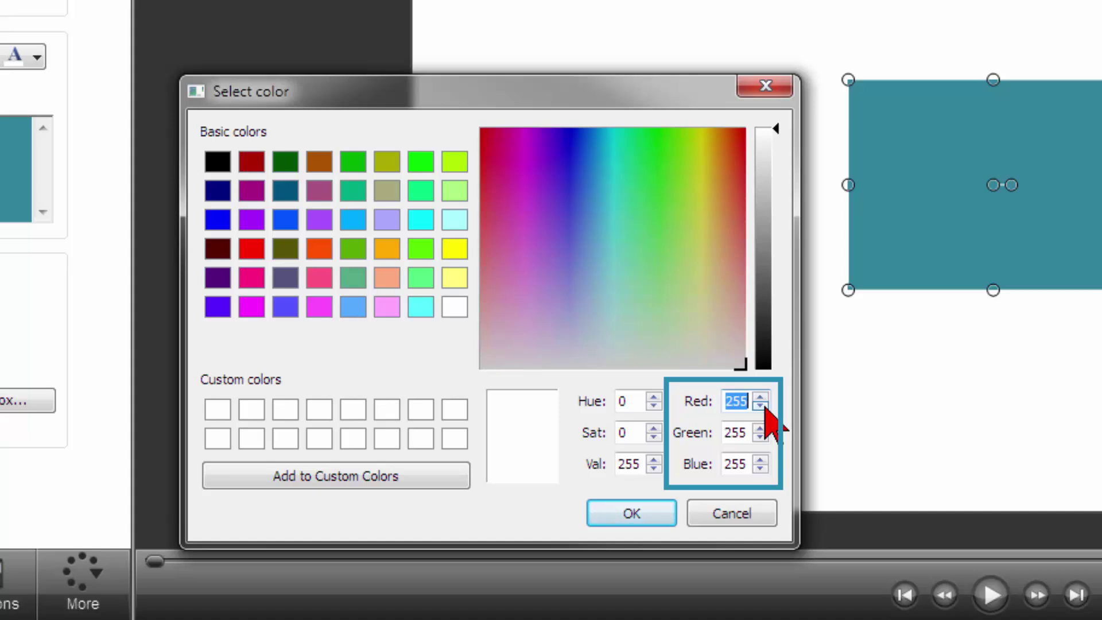
type("0")
key("Tab")
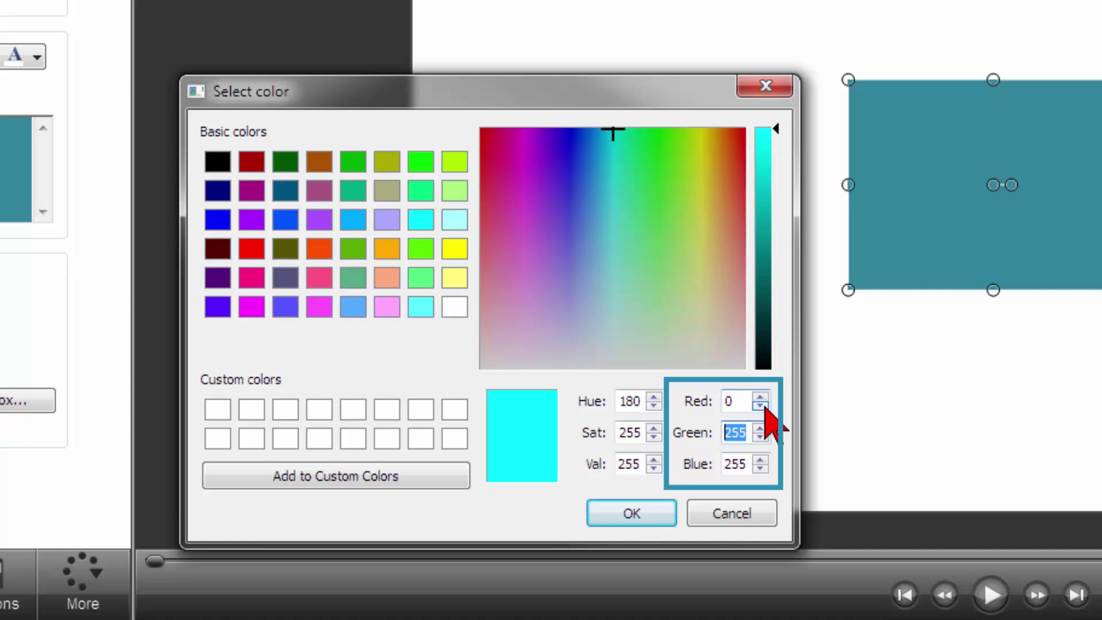
type("141")
key("Tab")
type("179")
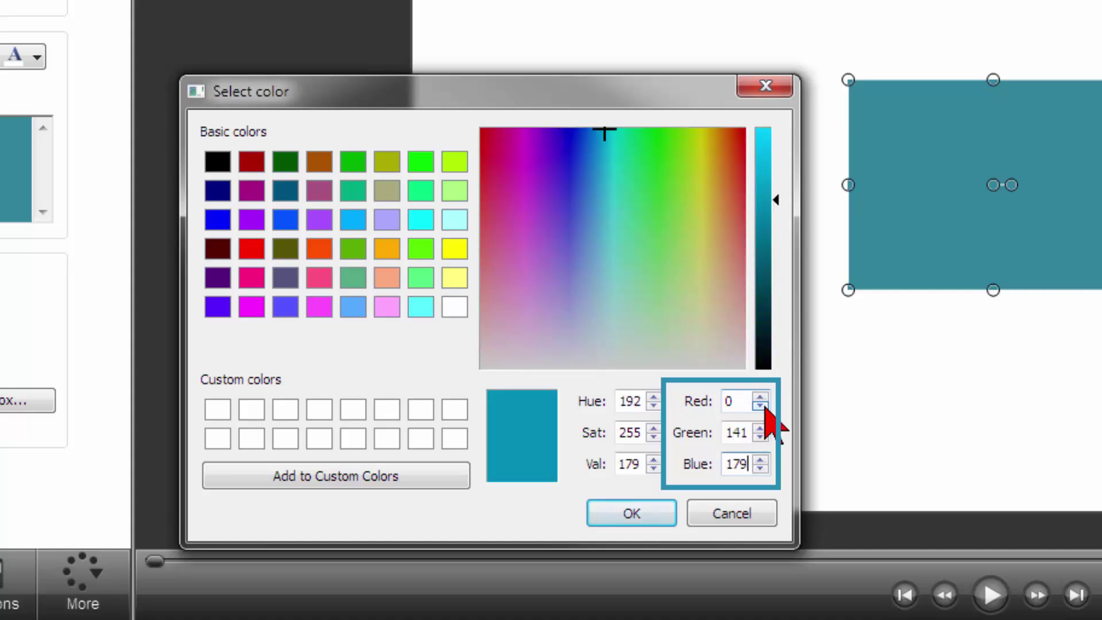
left_click(381, 479)
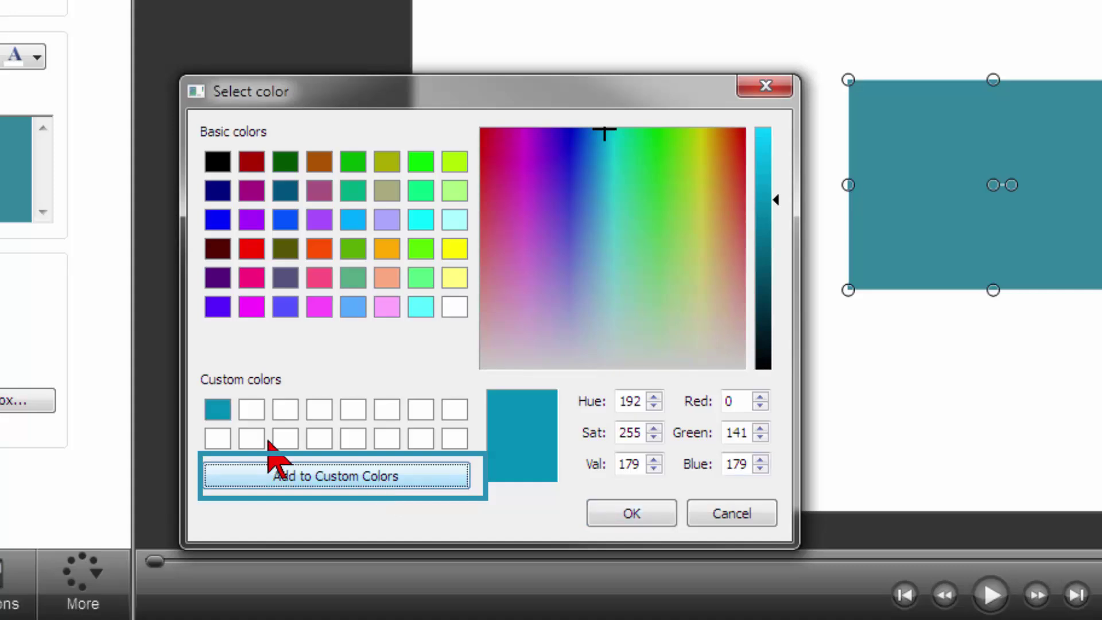
Save light blue RGB 124, 189, 206 in the second custom colour slot
left_click(252, 410)
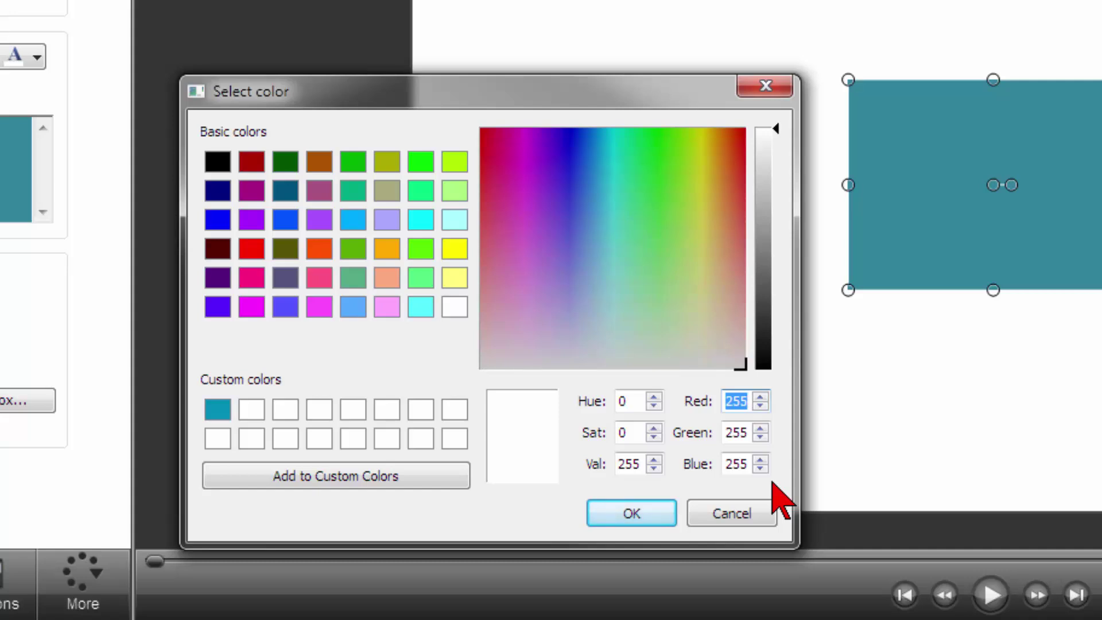
type("124")
key("Tab")
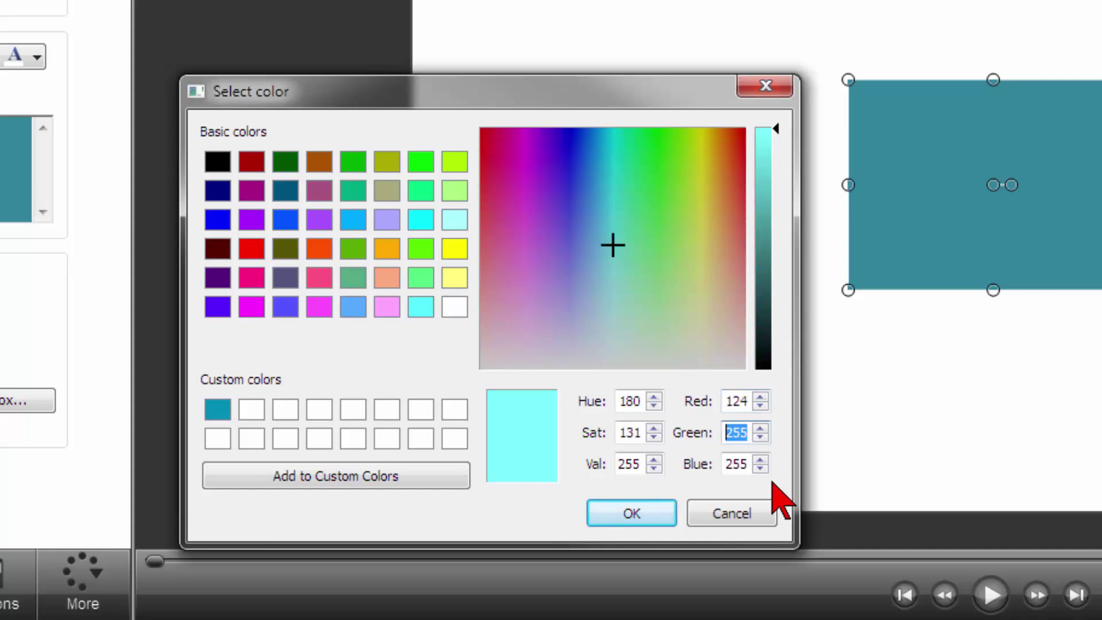
type("189")
key("Tab")
type("206")
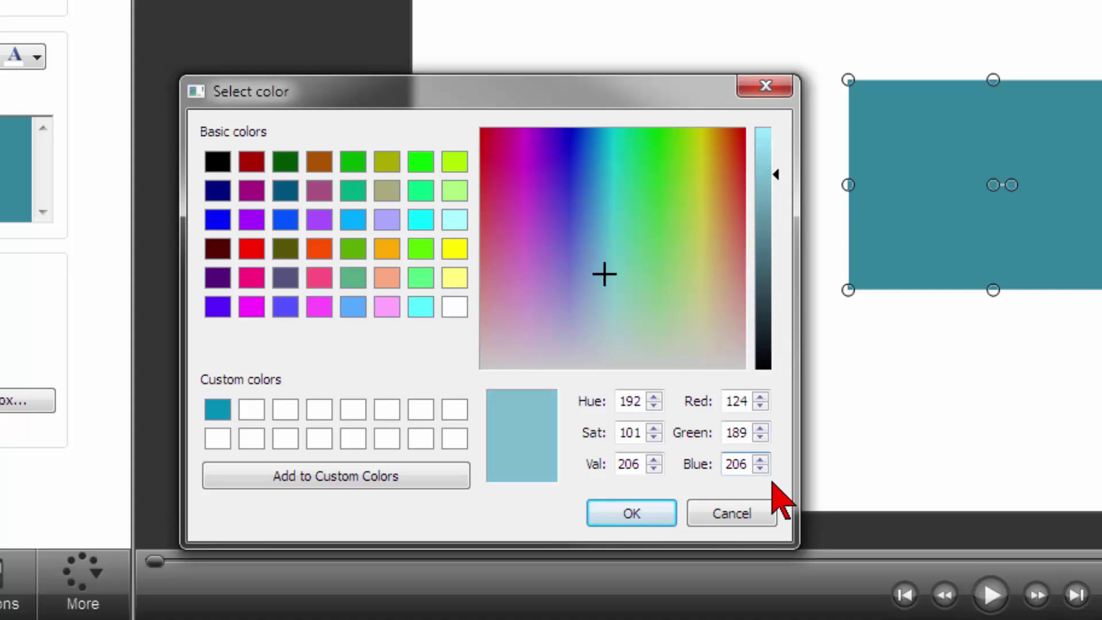
left_click(351, 481)
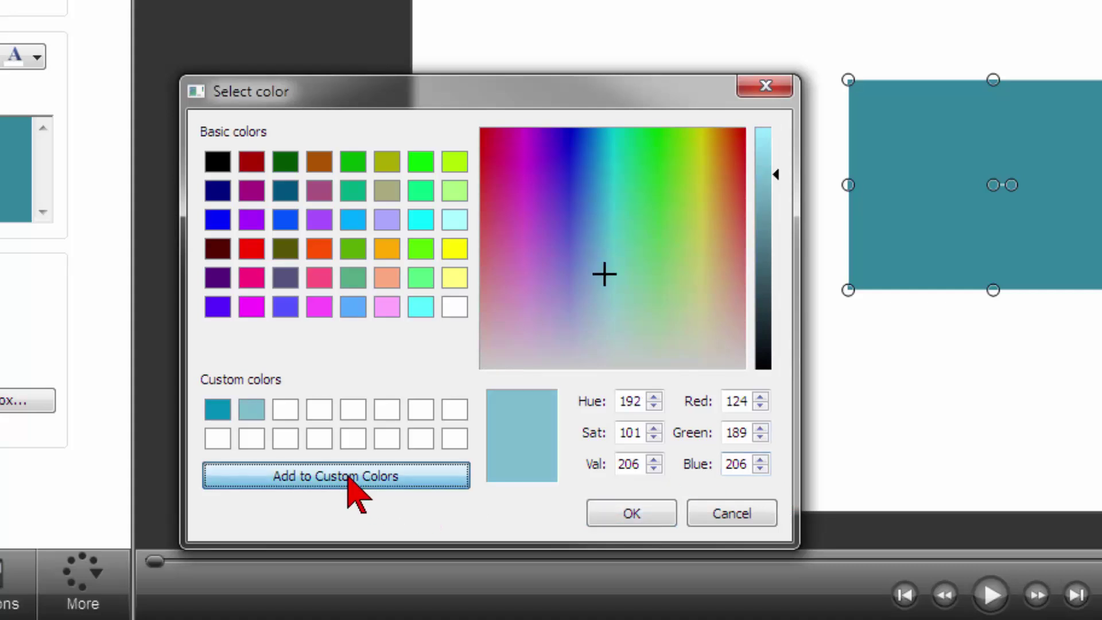
Save green RGB 155, 204, 80 in the third custom colour slot
left_click(287, 411)
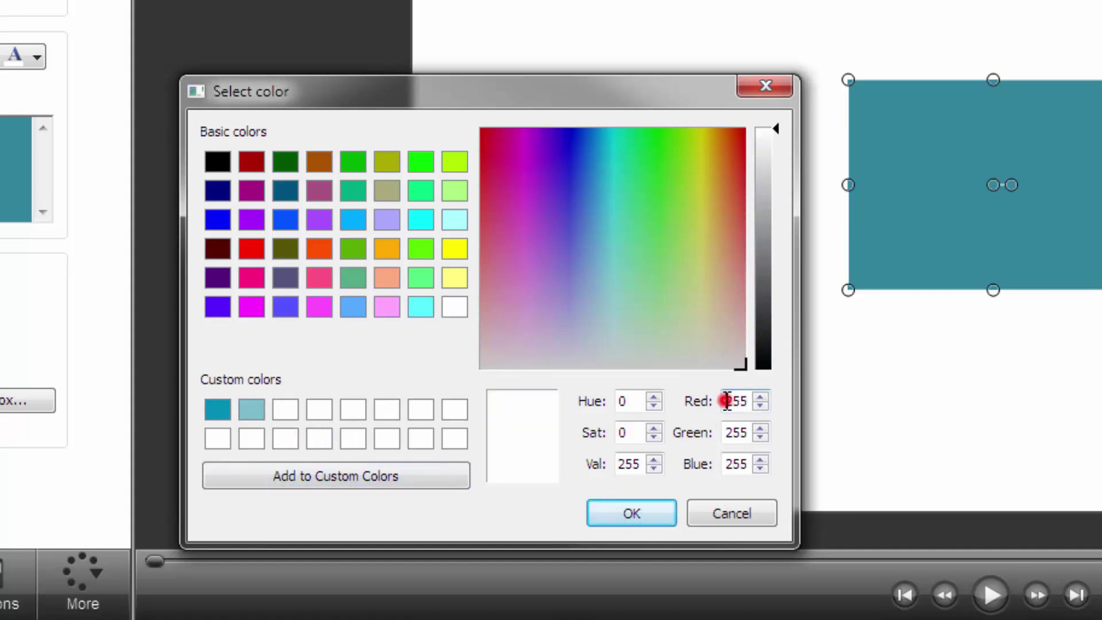
left_click_drag(726, 400, 749, 405)
type("155")
key("Tab")
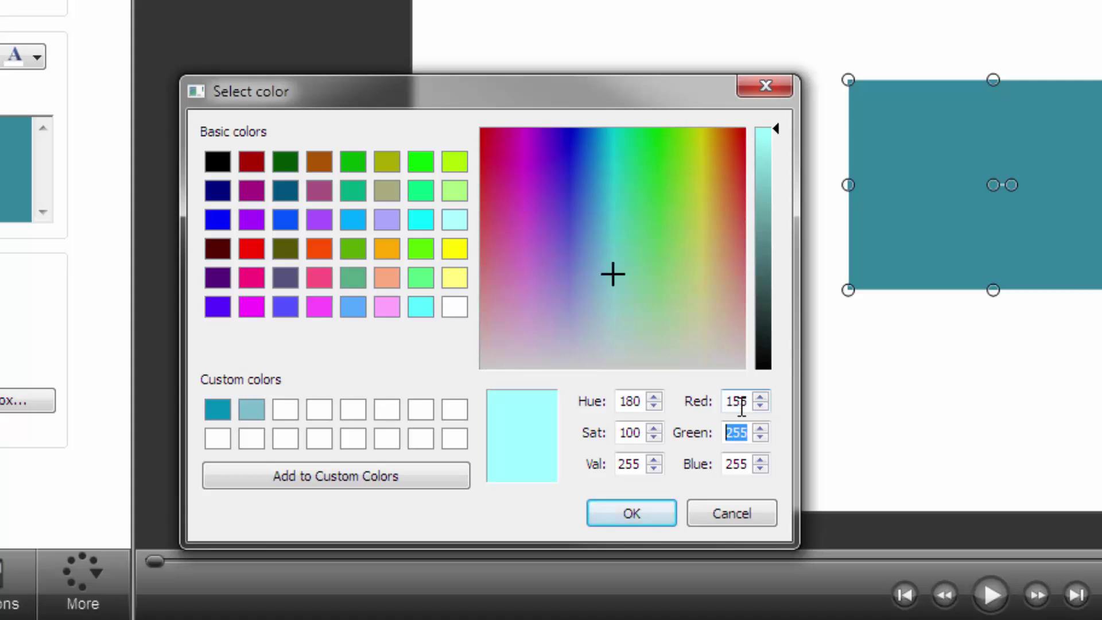
type("204")
key("Tab")
type("80")
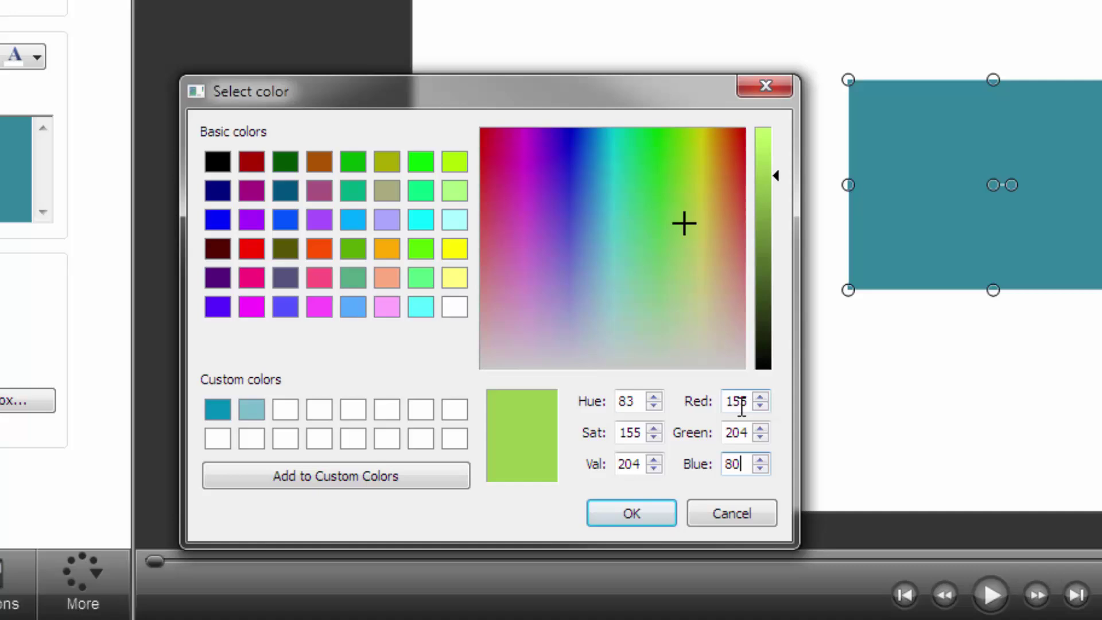
left_click(358, 483)
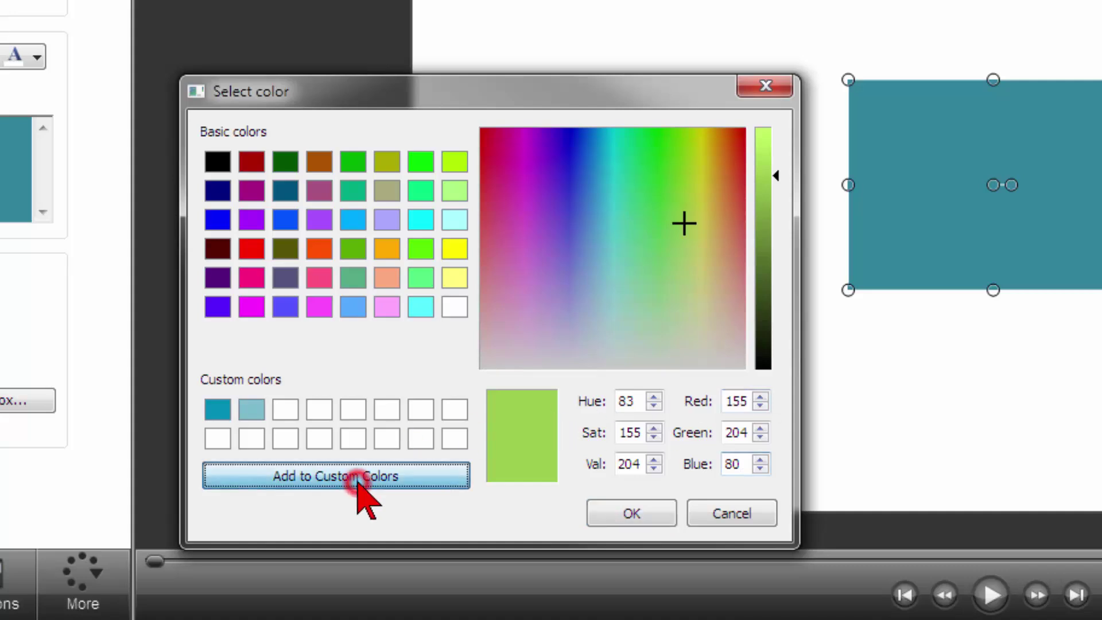
Save purple RGB 107, 84, 148 in the fourth slot and apply it as the rectangle fill
left_click(320, 410)
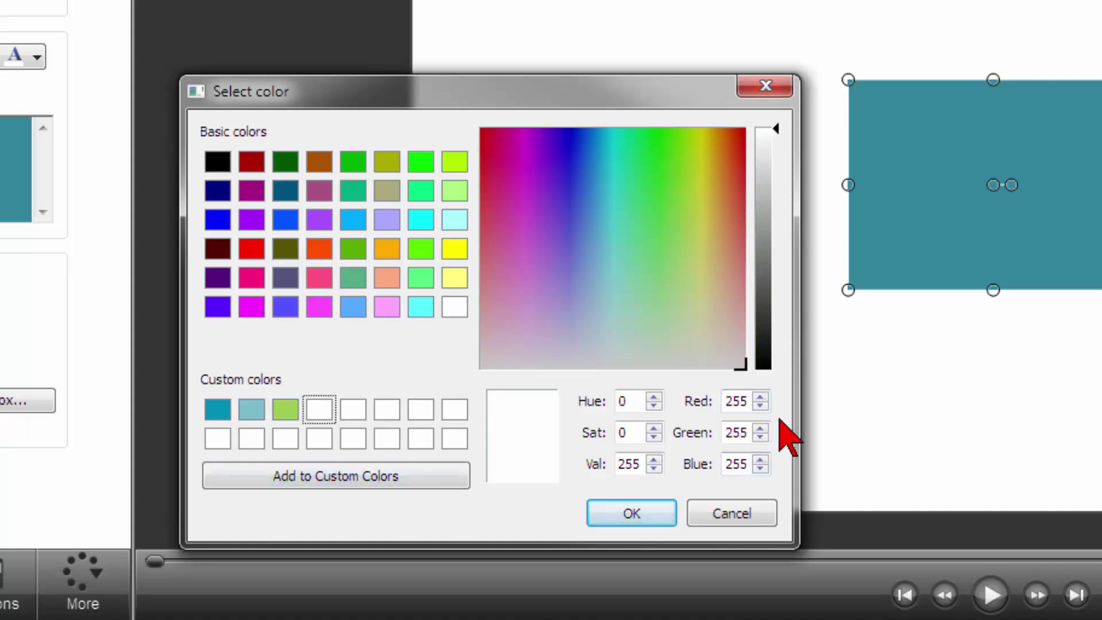
double_click(728, 401)
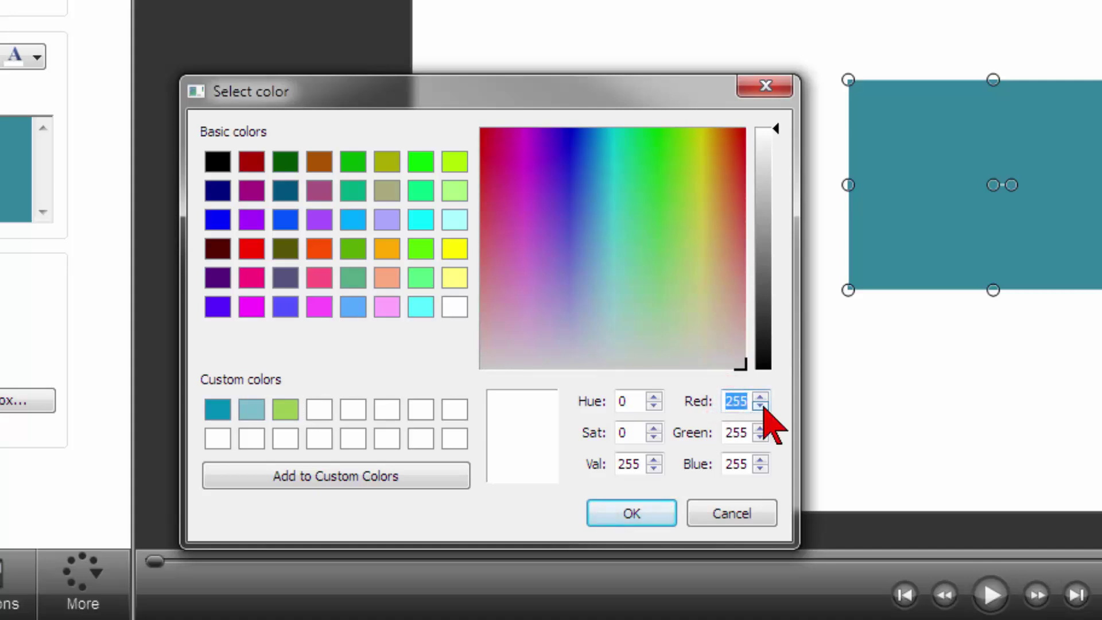
type("107")
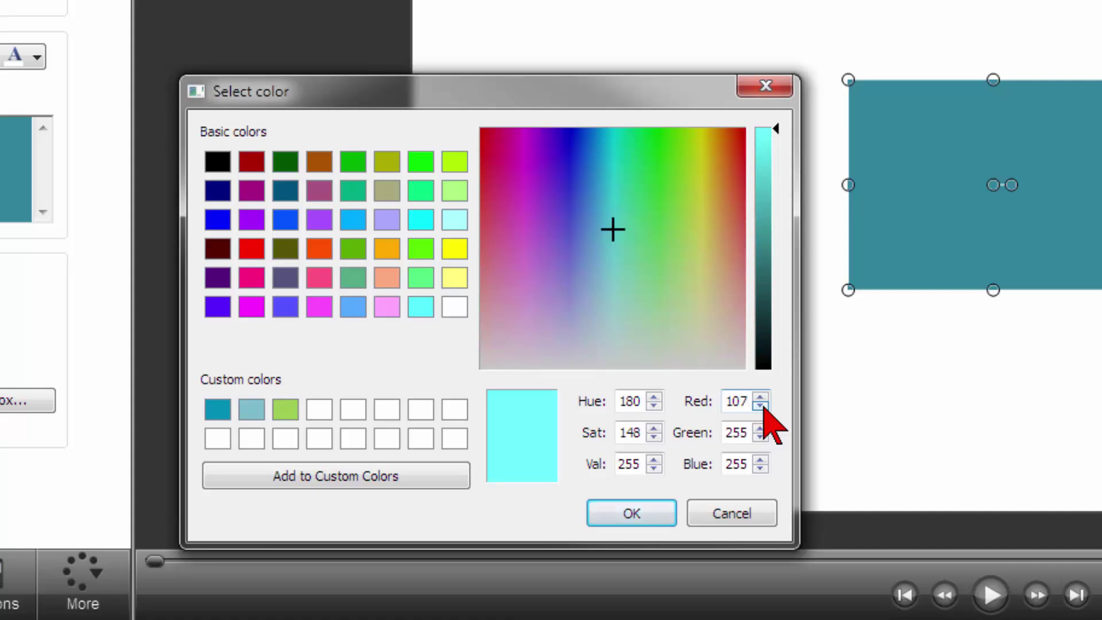
key("Tab")
type("84")
key("Tab")
type("148")
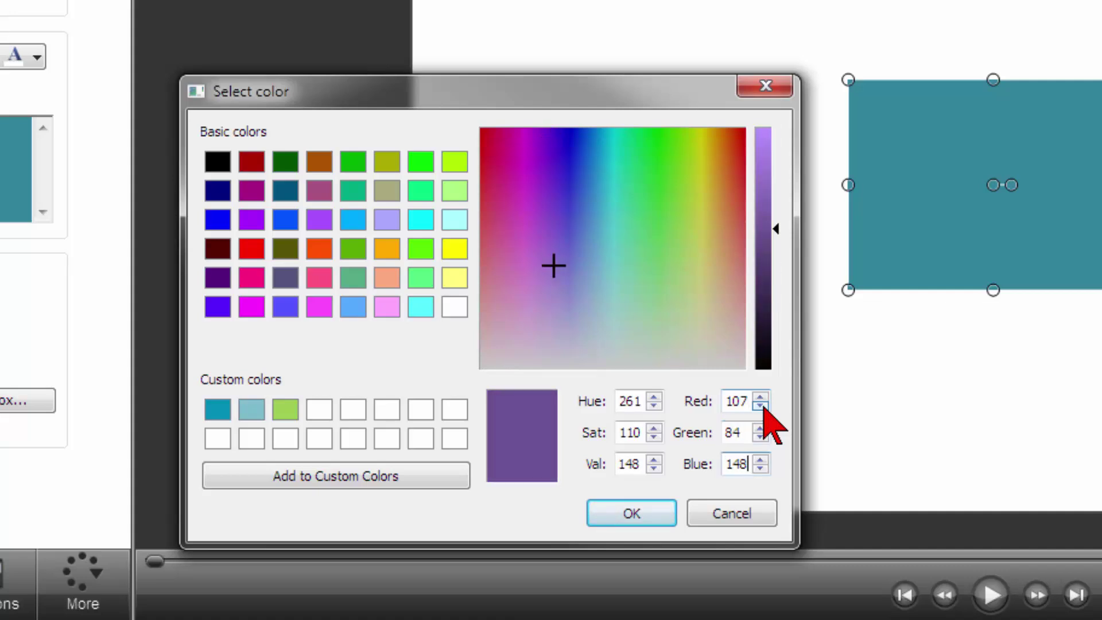
left_click(298, 475)
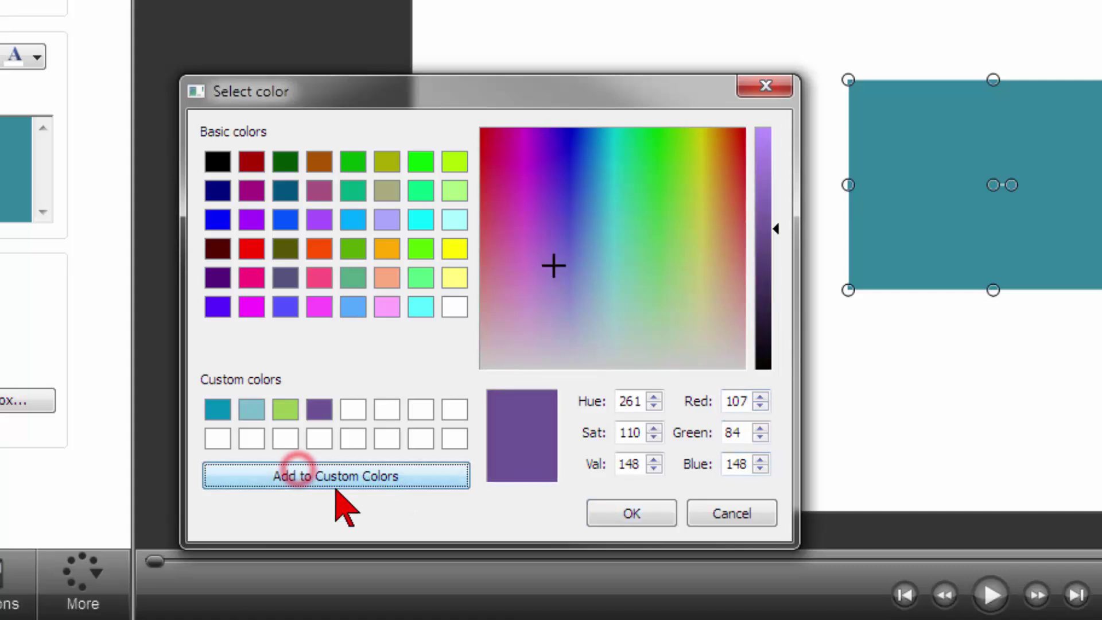
left_click(633, 511)
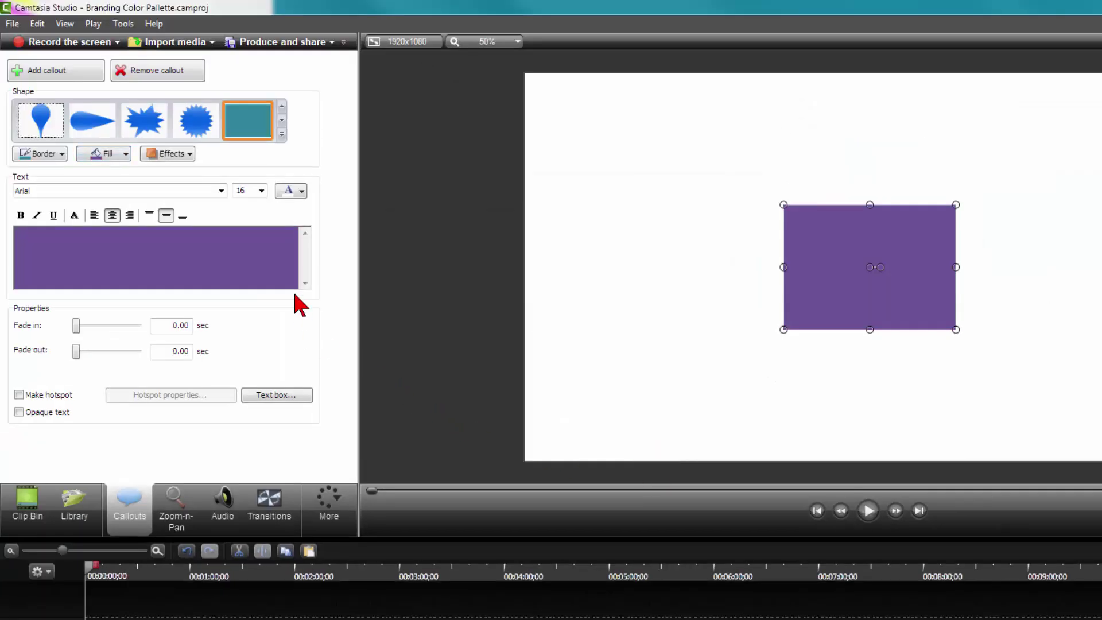
Refill the rectangle callout with the saved teal custom swatch (0, 141, 179)
left_click(125, 154)
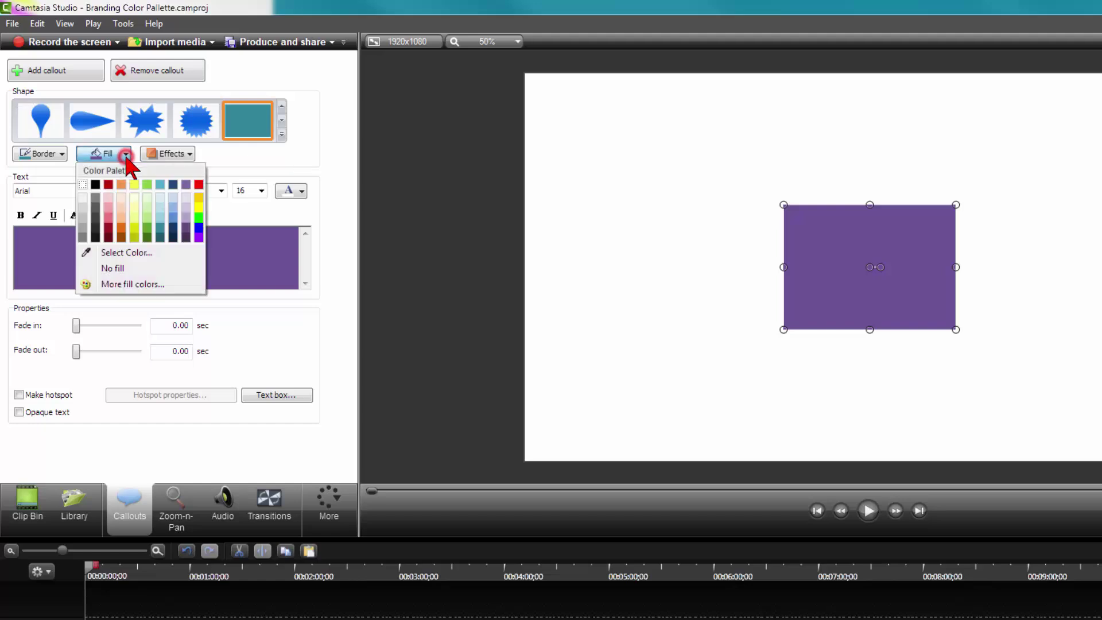
left_click(124, 284)
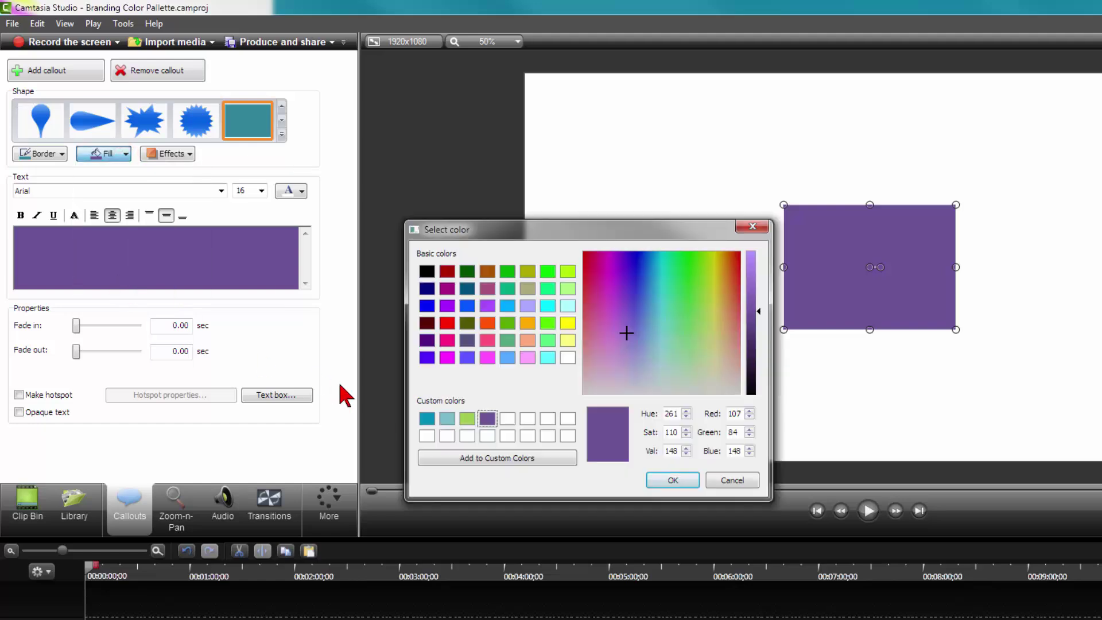
left_click(427, 418)
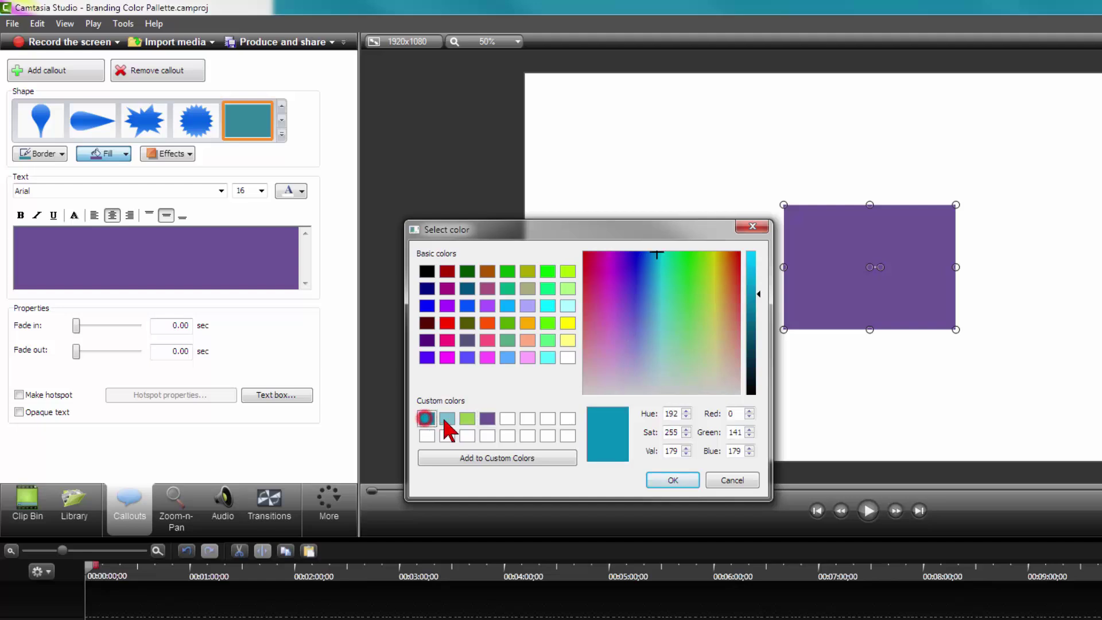
left_click(667, 481)
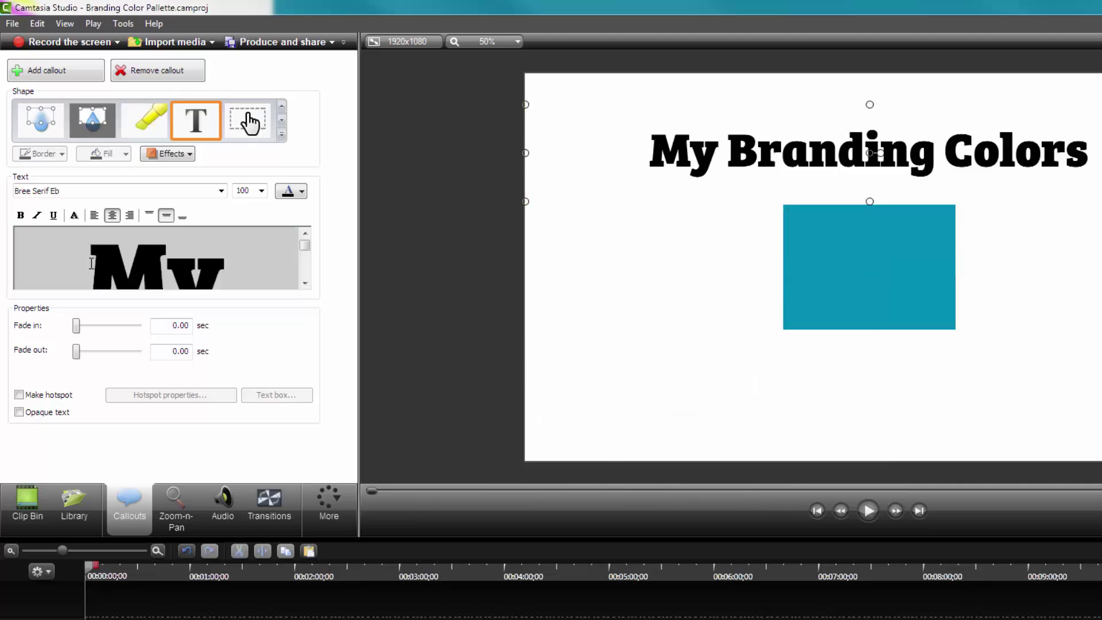
Select the whole 'My Branding Colors' title and recolour its text with the purple custom swatch
key("ctrl+a")
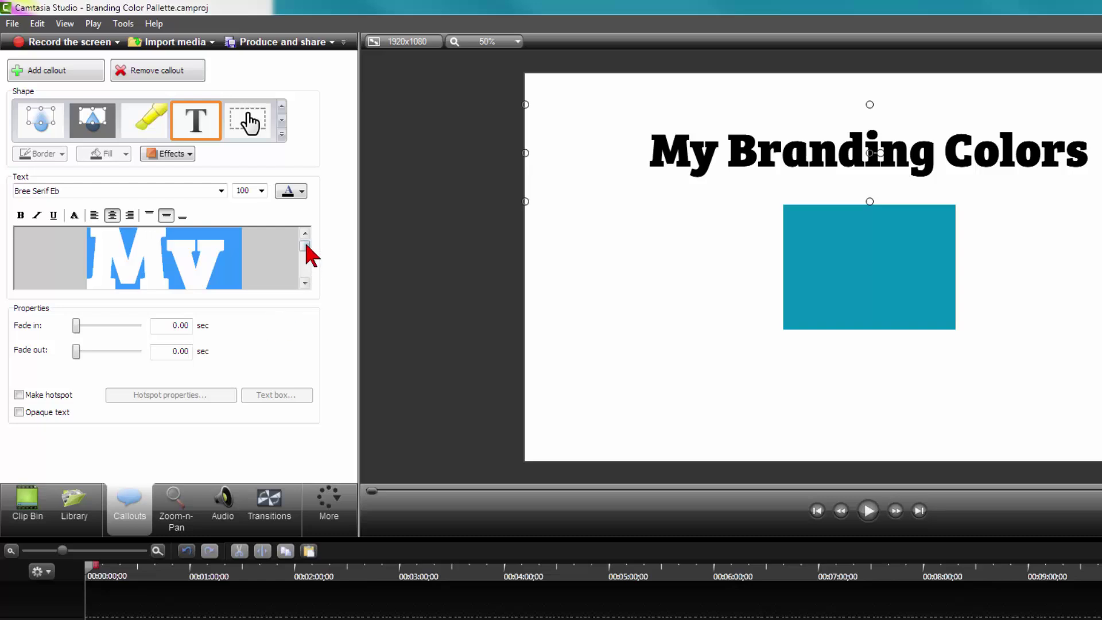
left_click_drag(304, 246, 306, 291)
left_click(250, 269)
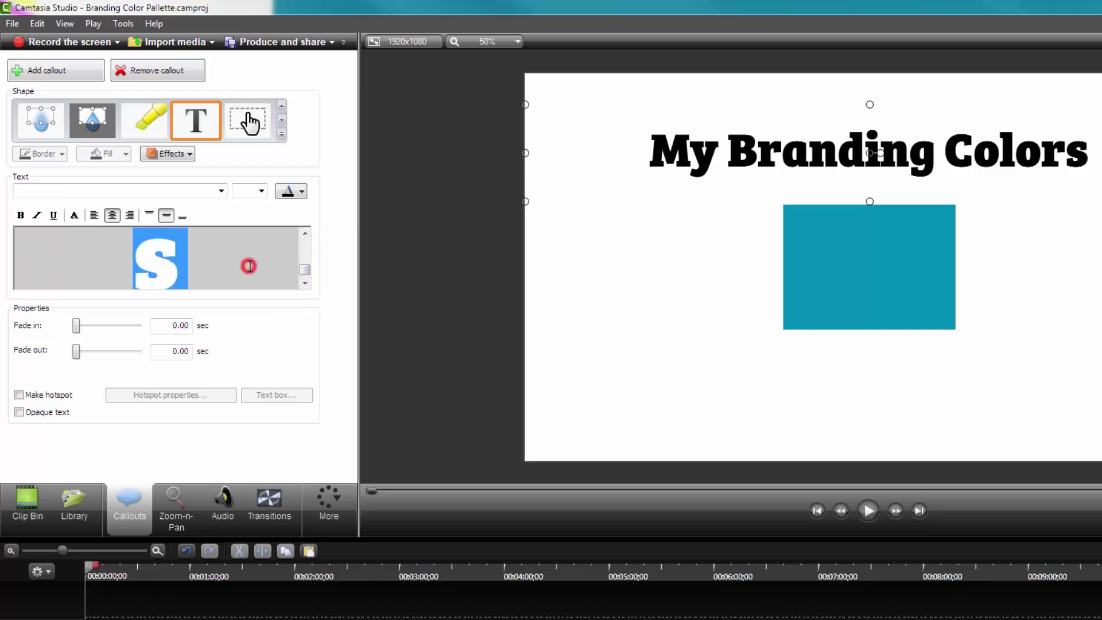
left_click(303, 191)
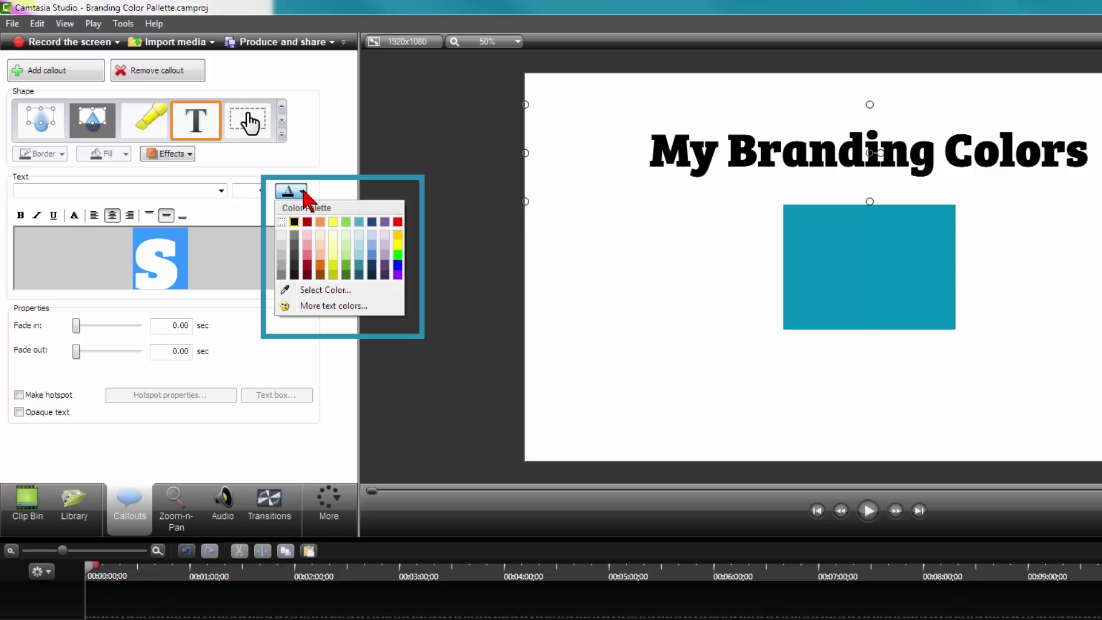
left_click(339, 306)
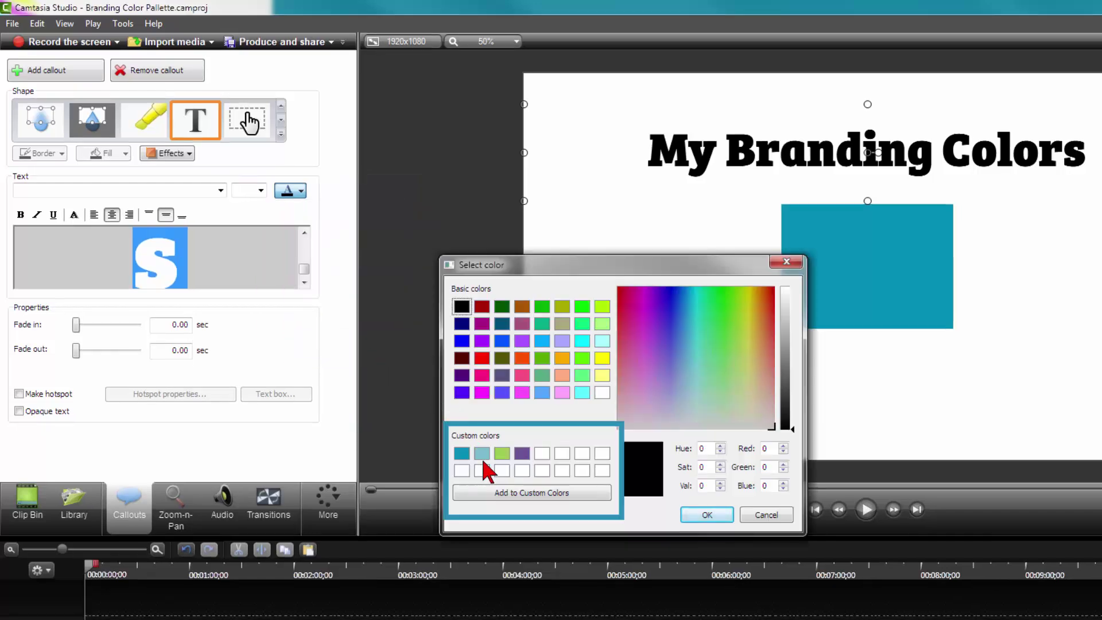
left_click(523, 455)
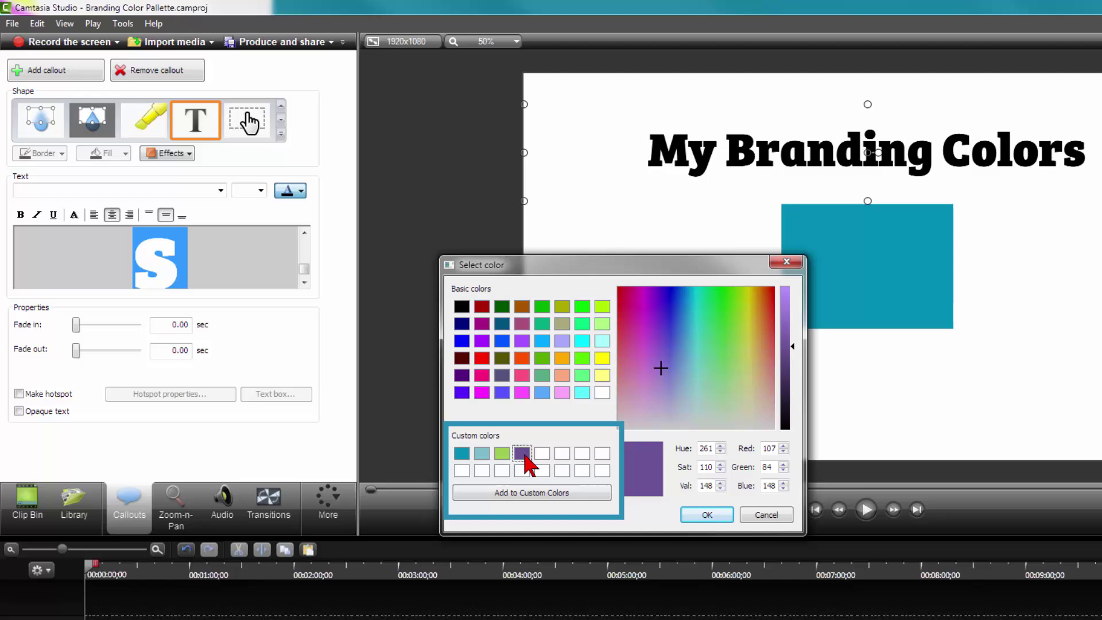
left_click(698, 515)
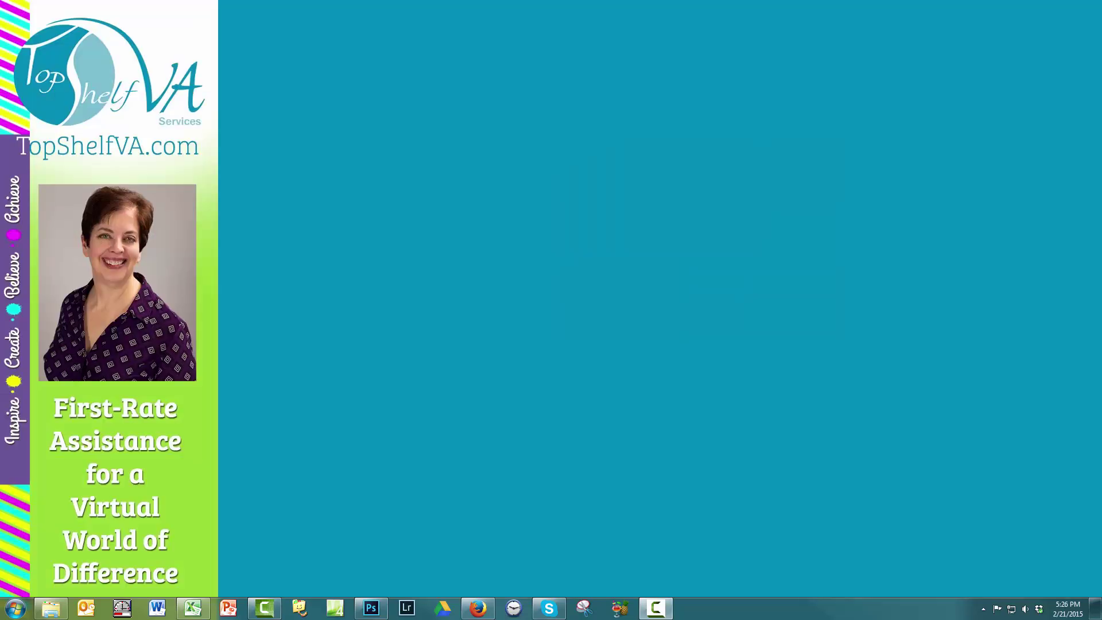
Restore Camtasia Studio from the taskbar, showing the untitled project with its teal rectangle
left_click(264, 607)
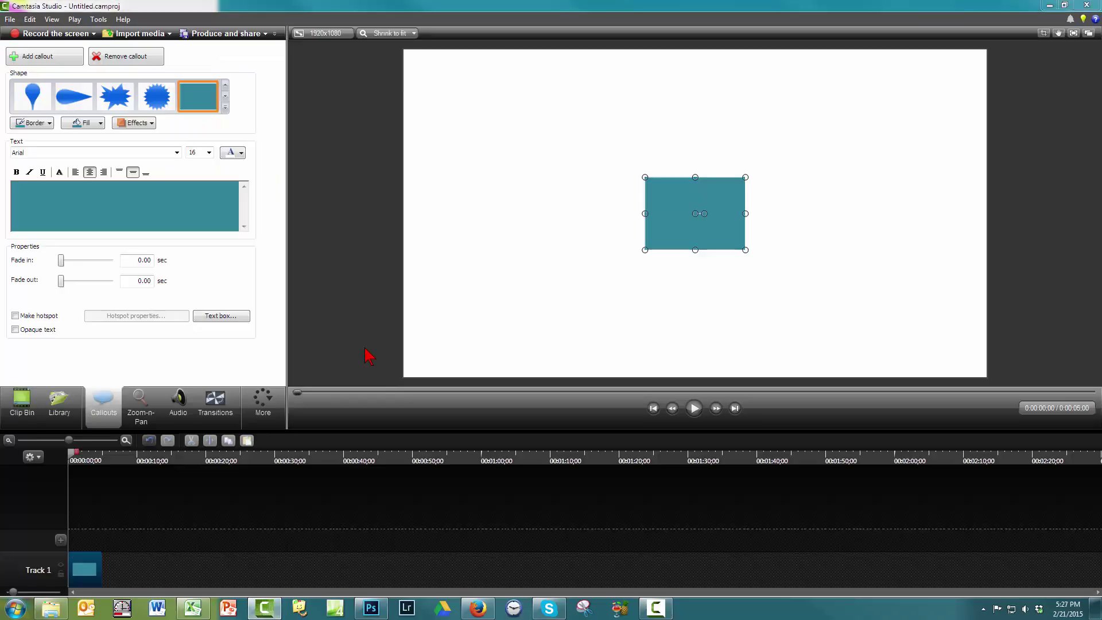
Open More fill colors… from the callout's Fill menu to show the custom brand swatches
left_click(97, 124)
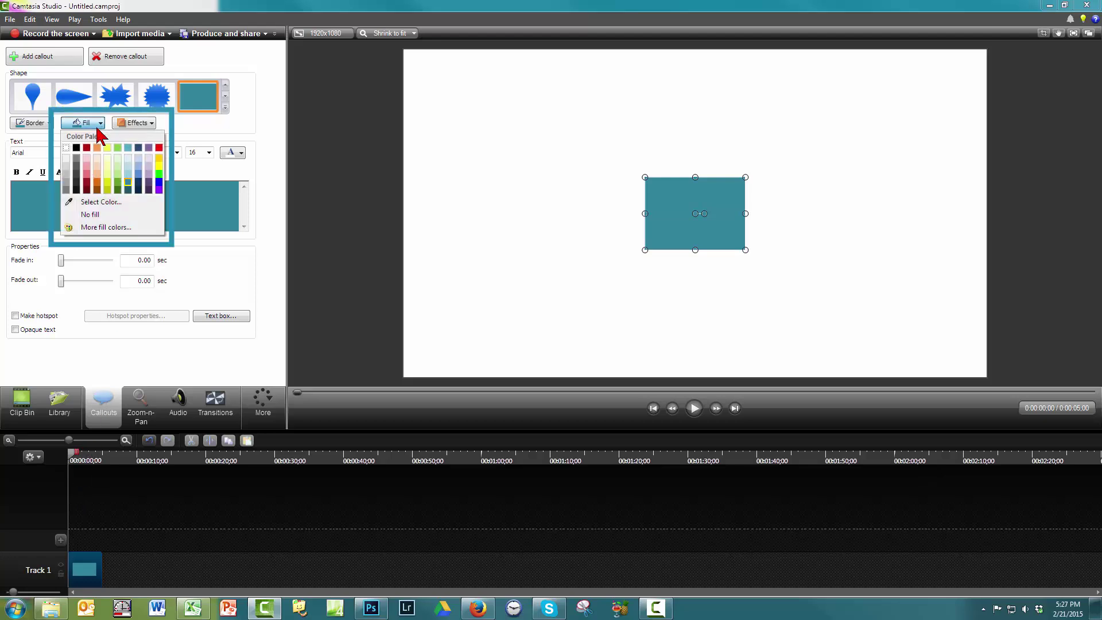
left_click(101, 227)
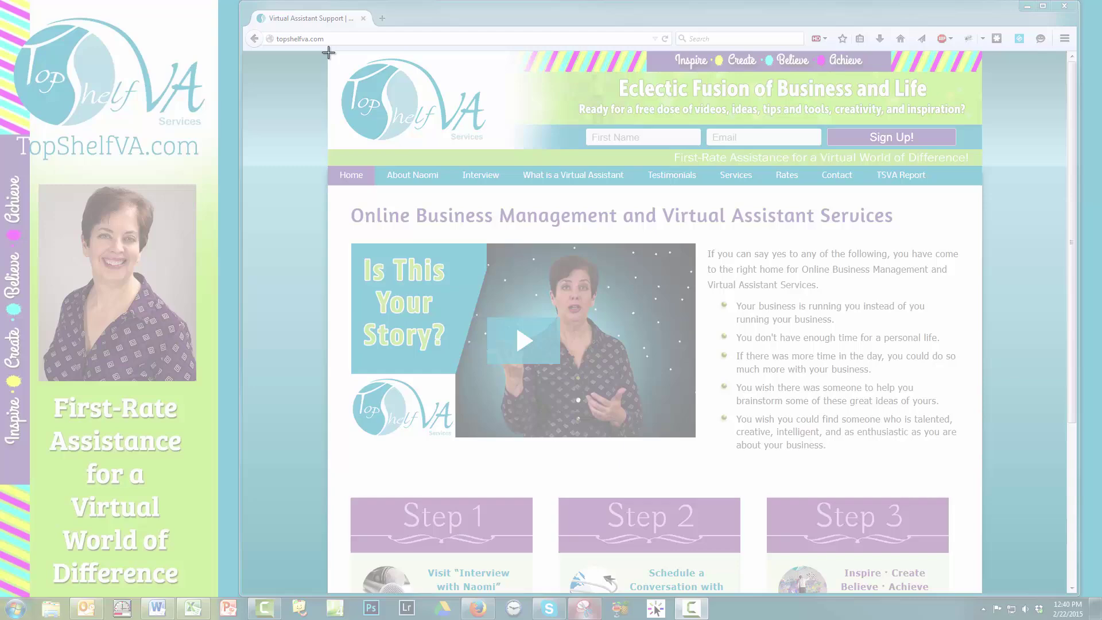
Snip the TopShelfVA site header banner in Firefox with Snipping Tool
left_click_drag(329, 53, 981, 164)
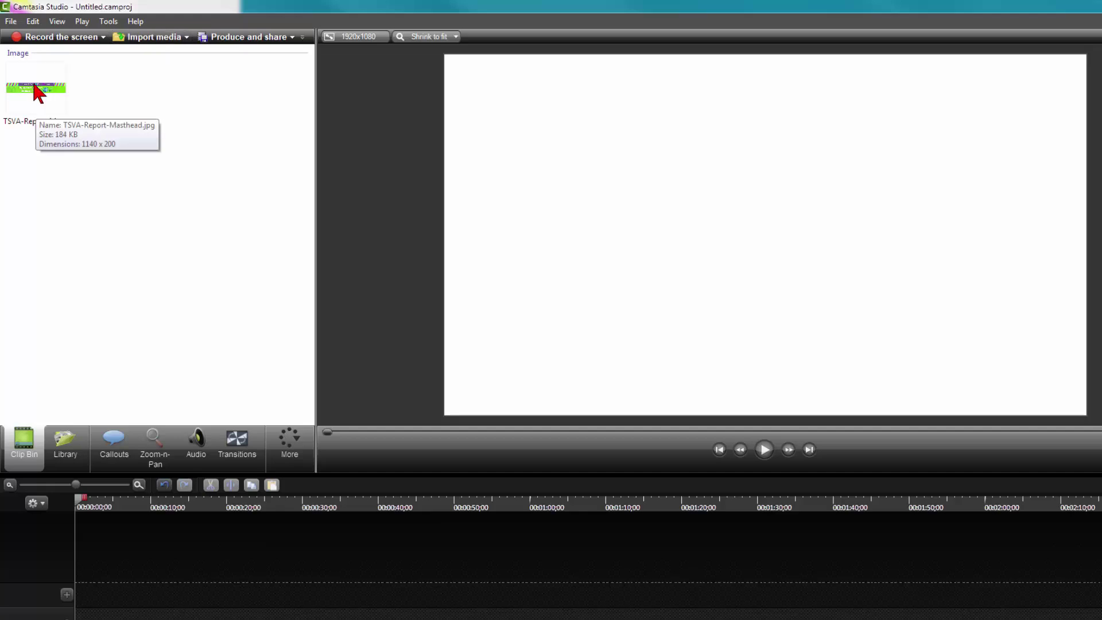
Place TSVA-Report-Masthead.jpg across the top of the canvas and add a rectangle callout beneath it
left_click(34, 83)
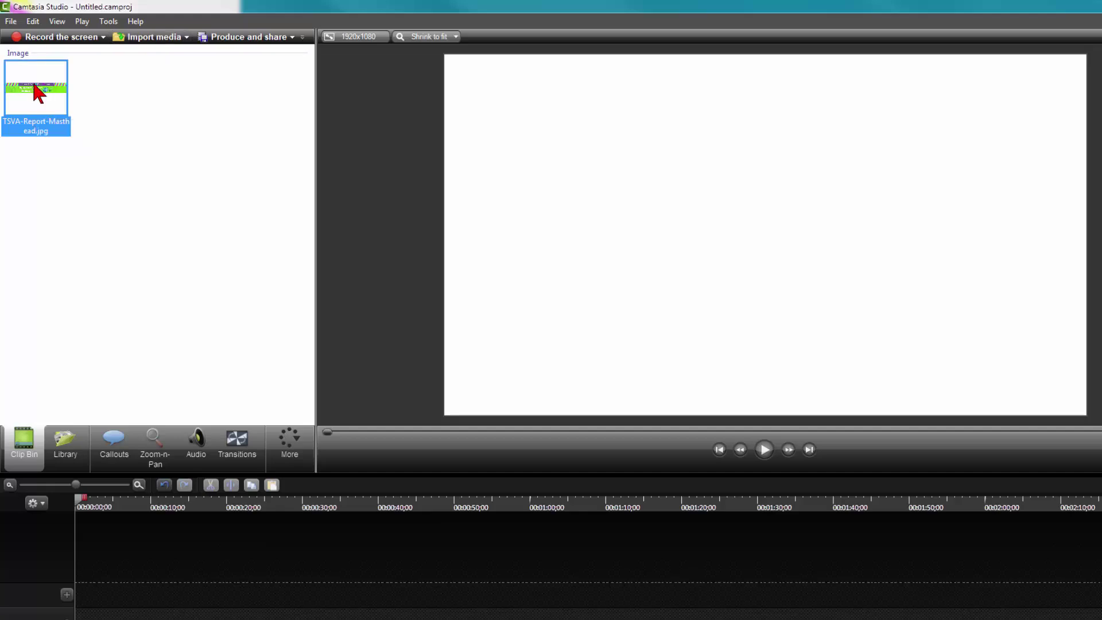
left_click_drag(33, 86, 972, 126)
key("c")
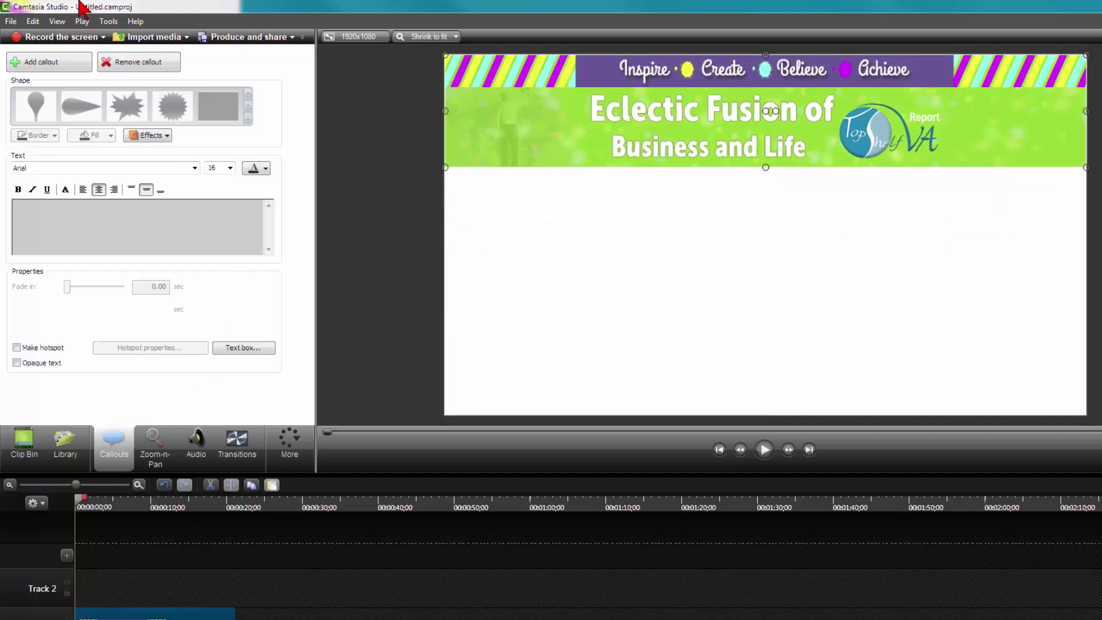
left_click(39, 64)
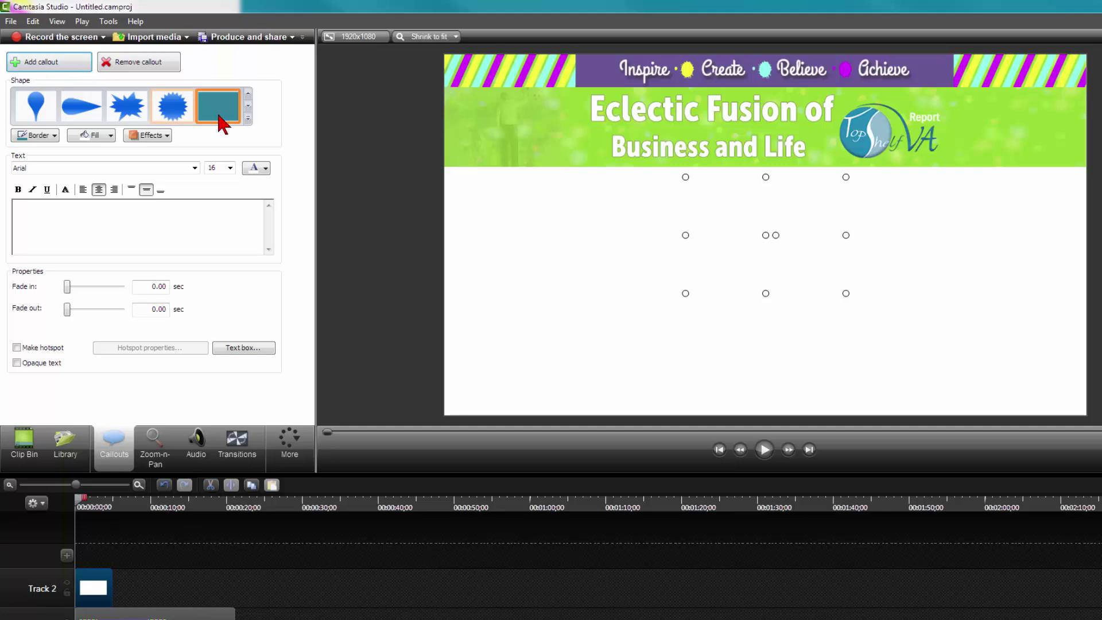
left_click(95, 136)
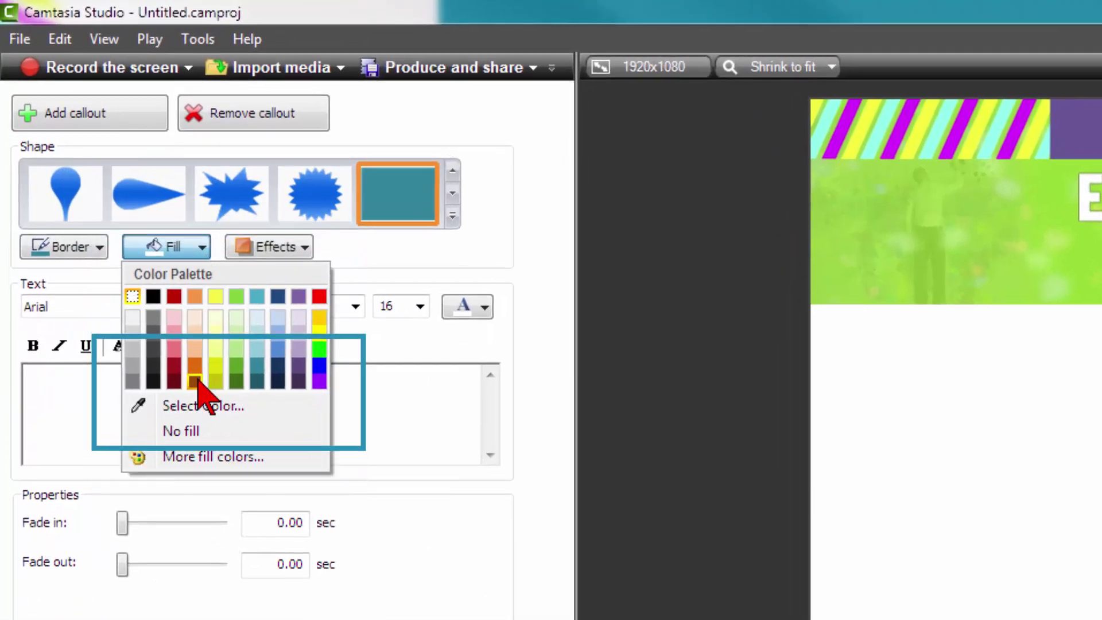
Eyedrop the logo's teal (RGB 38, 140, 180) as the rectangle callout's fill
left_click(199, 408)
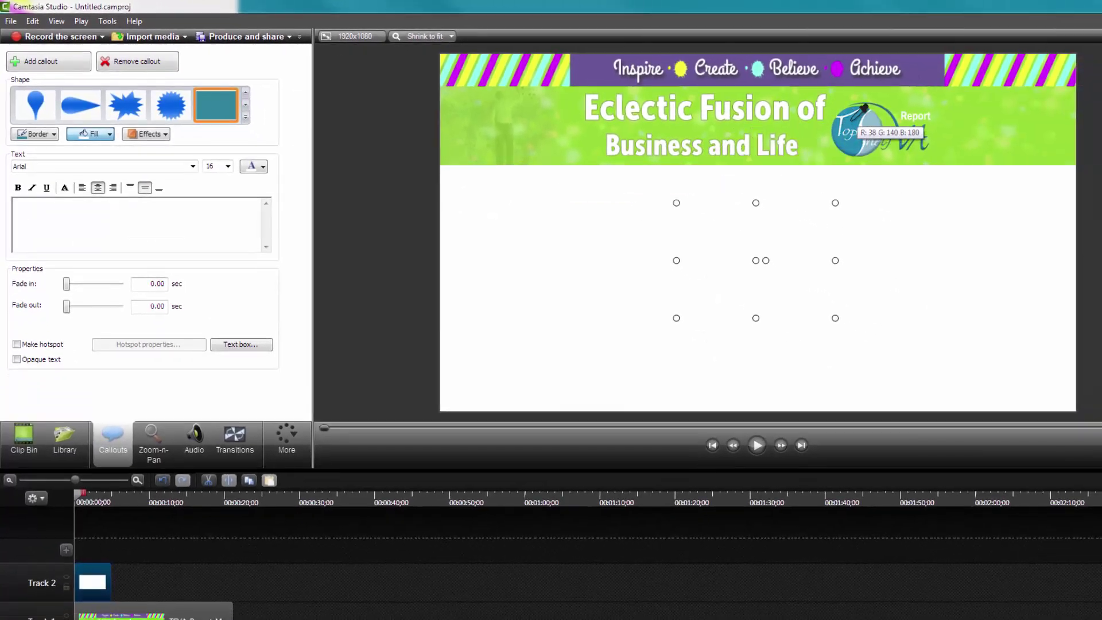
left_click(855, 123)
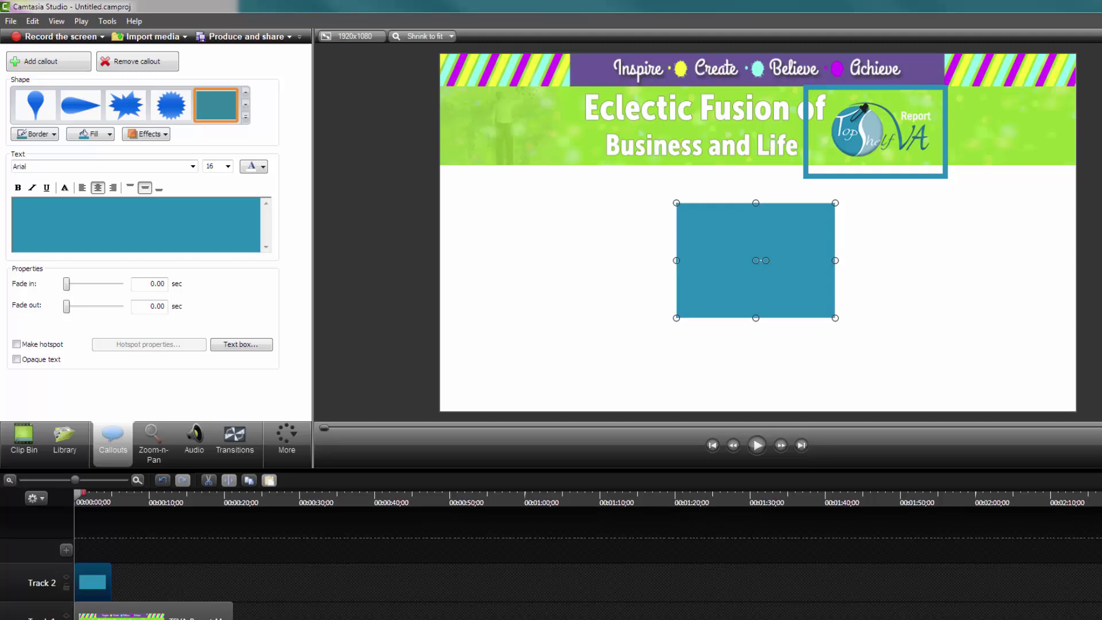
left_click(109, 135)
Save teal RGB 38, 140, 180 into the first custom colour slot and confirm
left_click(97, 247)
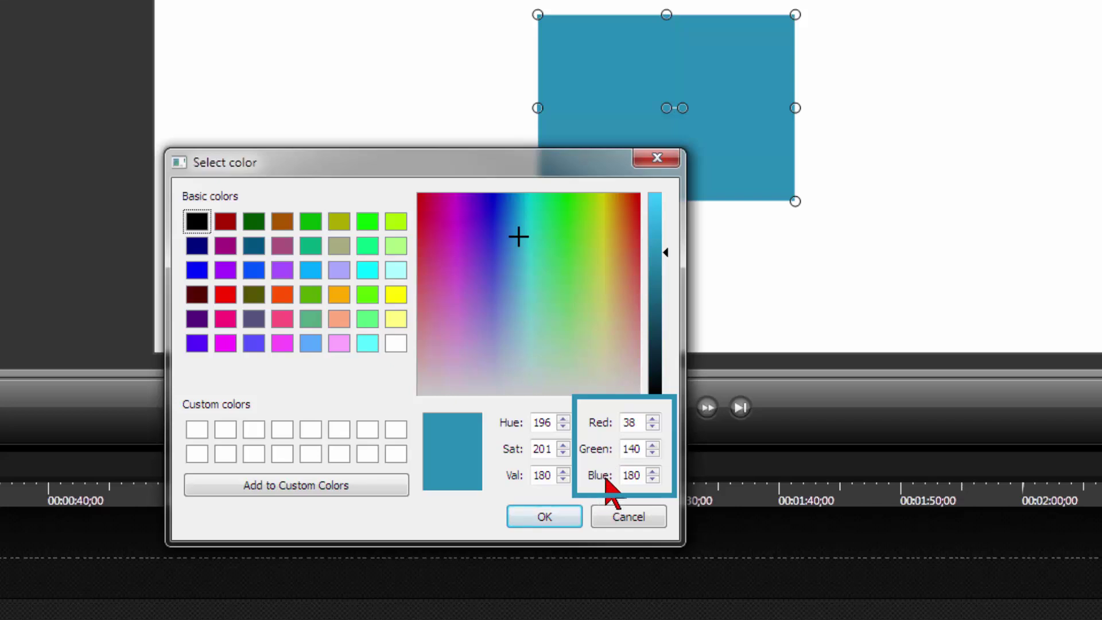
left_click(200, 431)
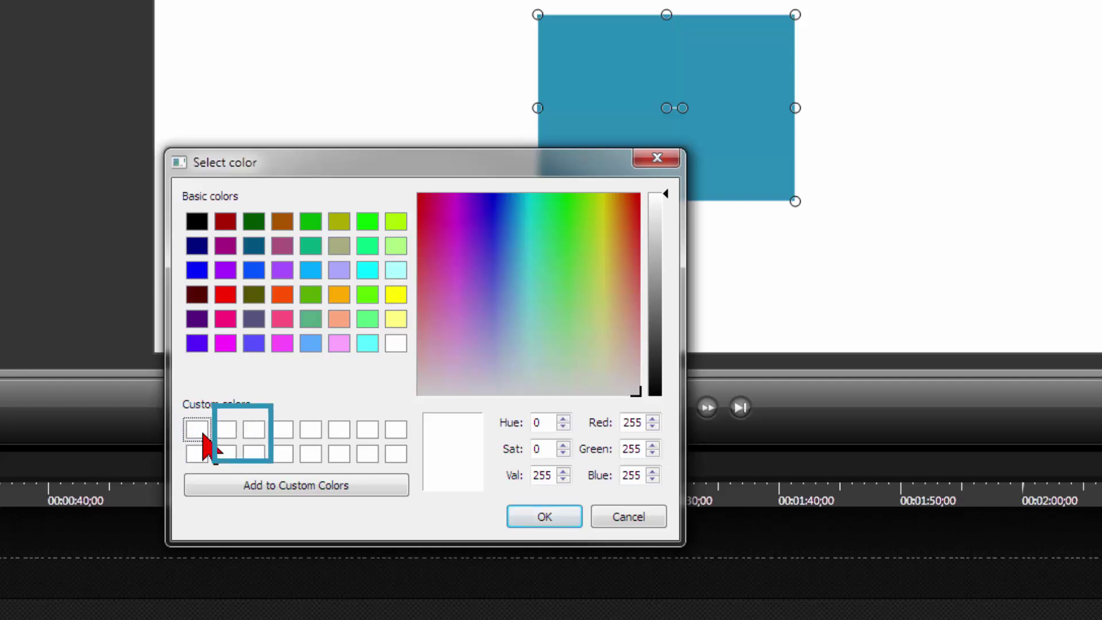
double_click(631, 423)
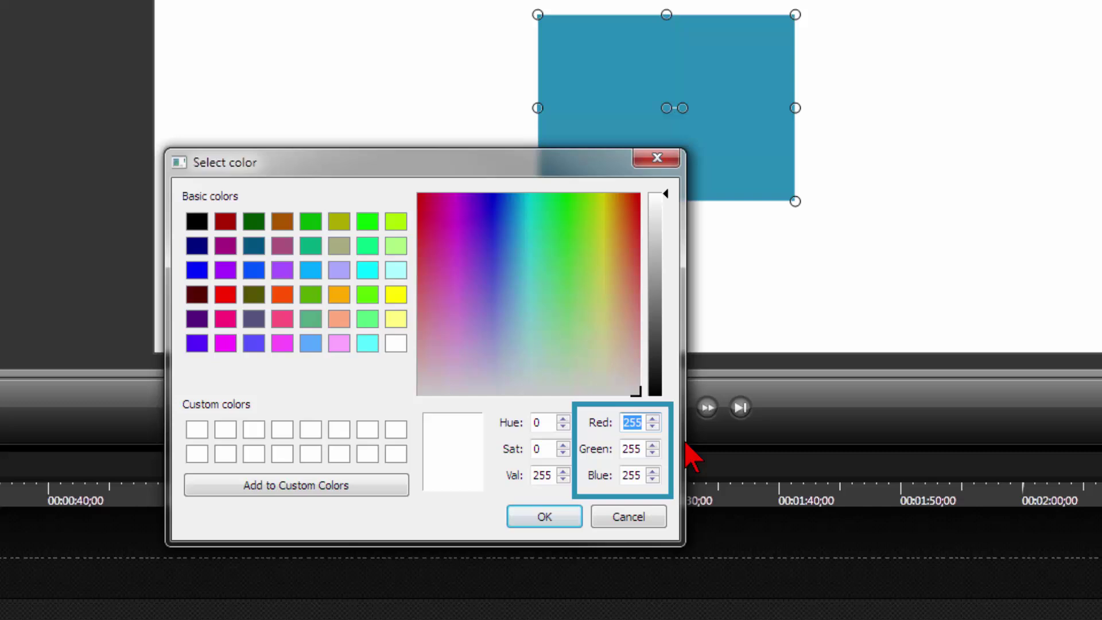
type("38")
key("Tab")
type("140")
key("Tab")
type("180")
left_click(221, 493)
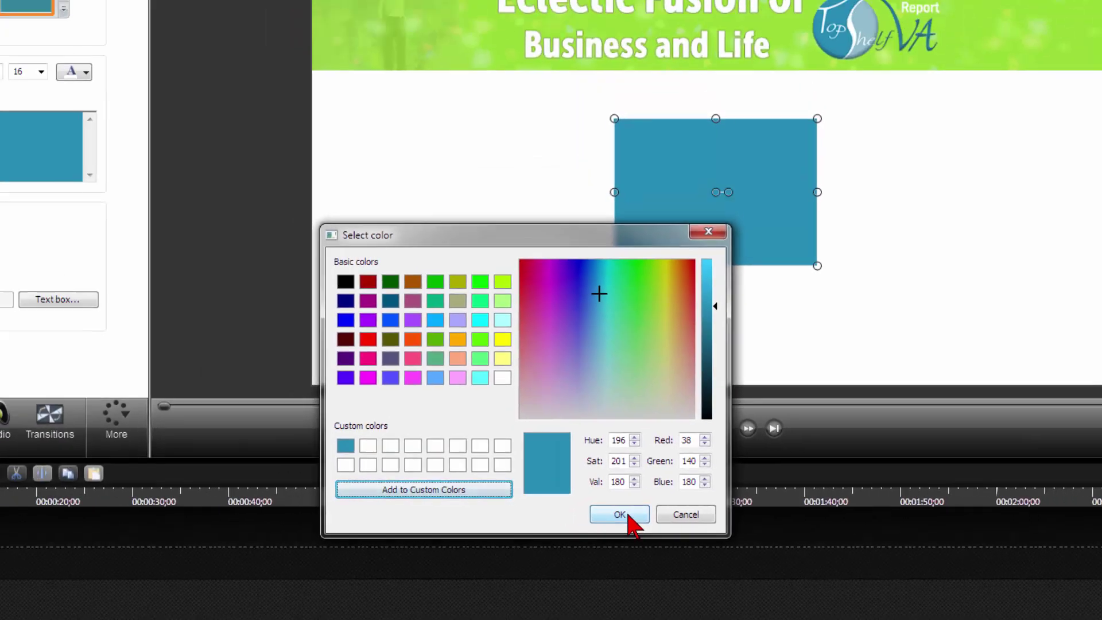
left_click(628, 516)
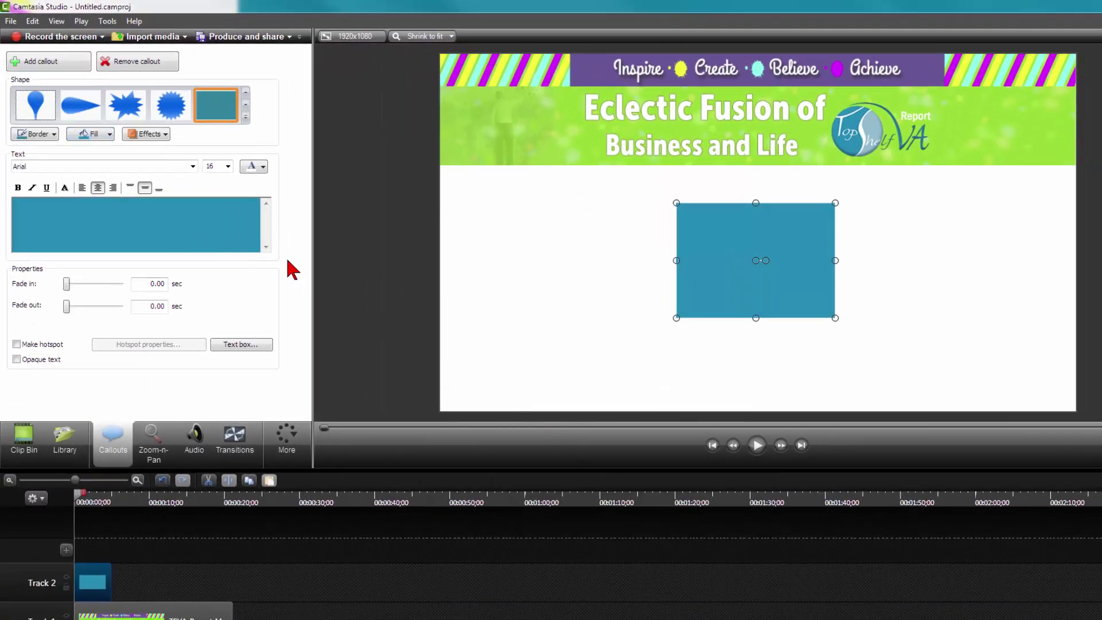
Eyedrop the logo's light blue as the callout's fill
left_click(109, 134)
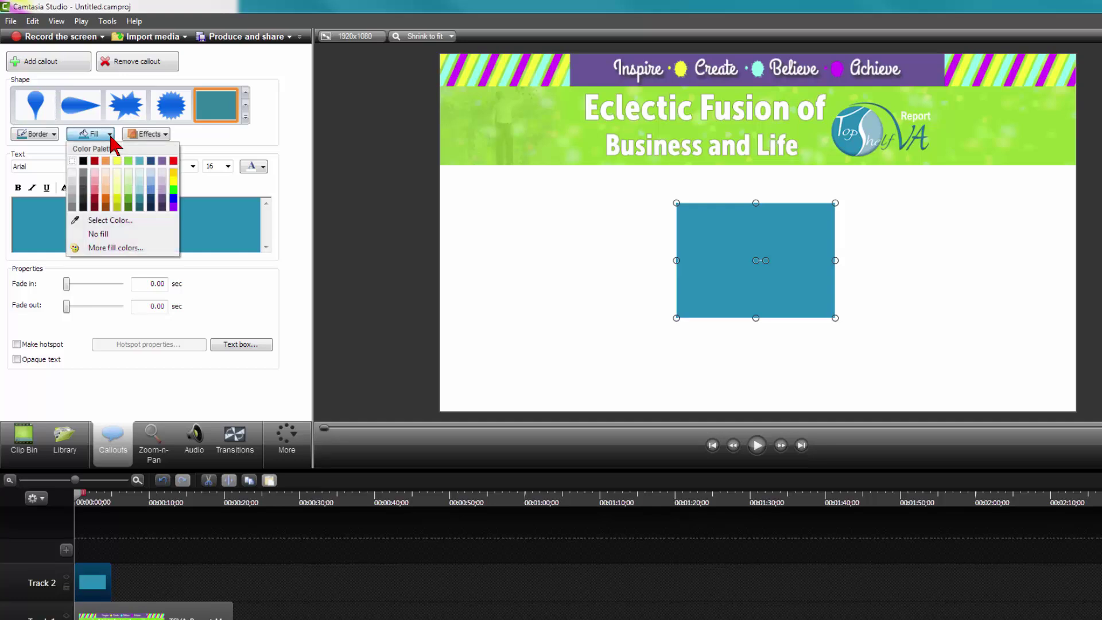
left_click(102, 221)
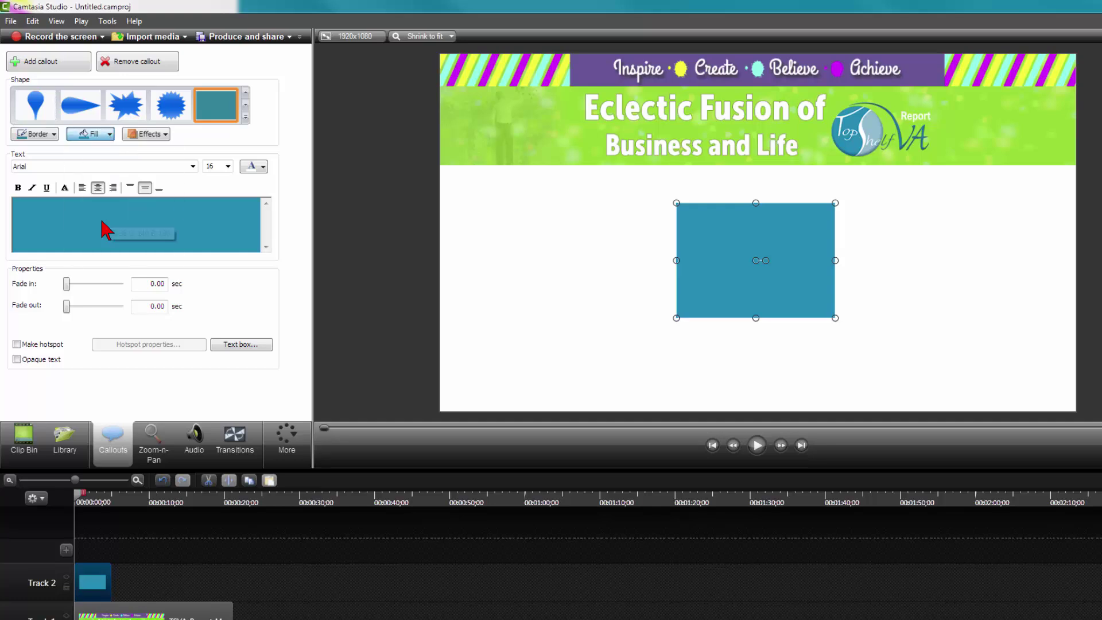
left_click(871, 126)
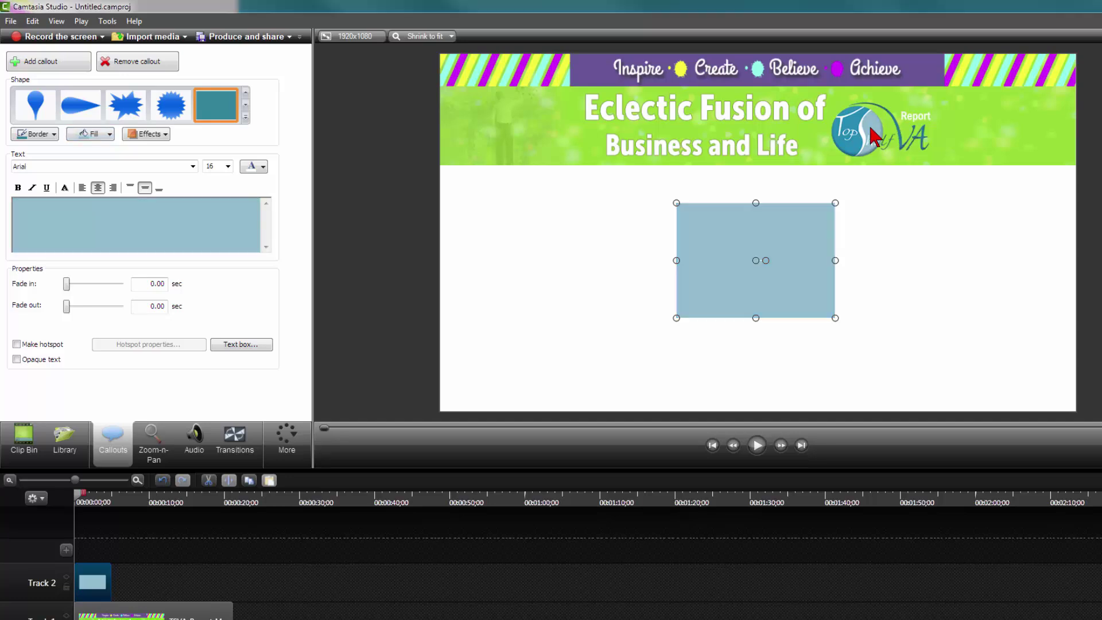
Save light blue RGB 156, 184, 206 as the second custom colour swatch
left_click(109, 136)
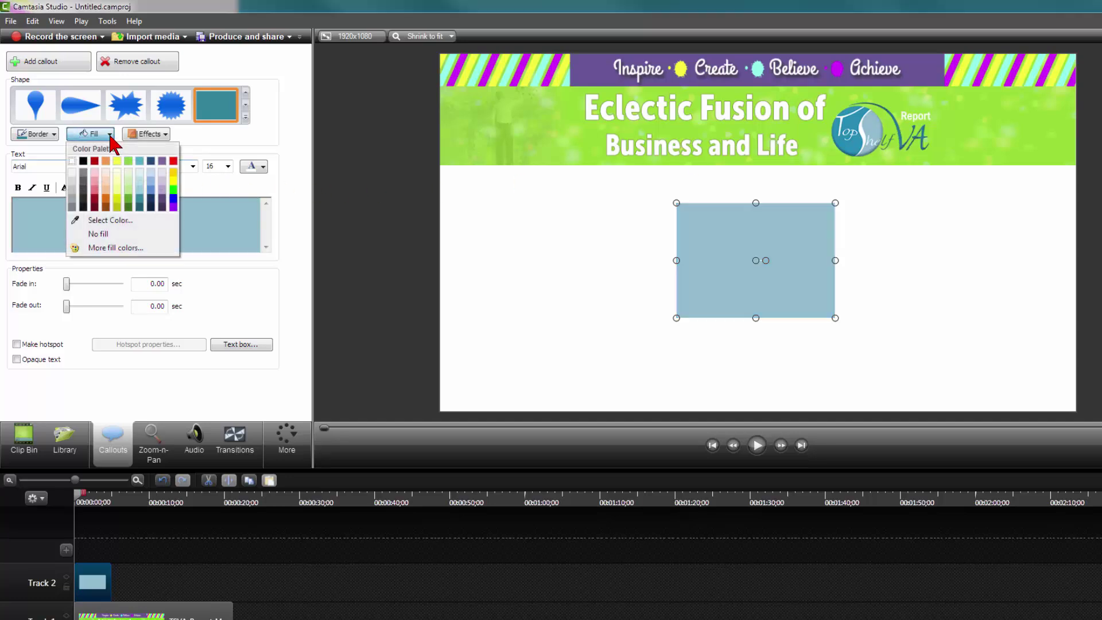
left_click(113, 249)
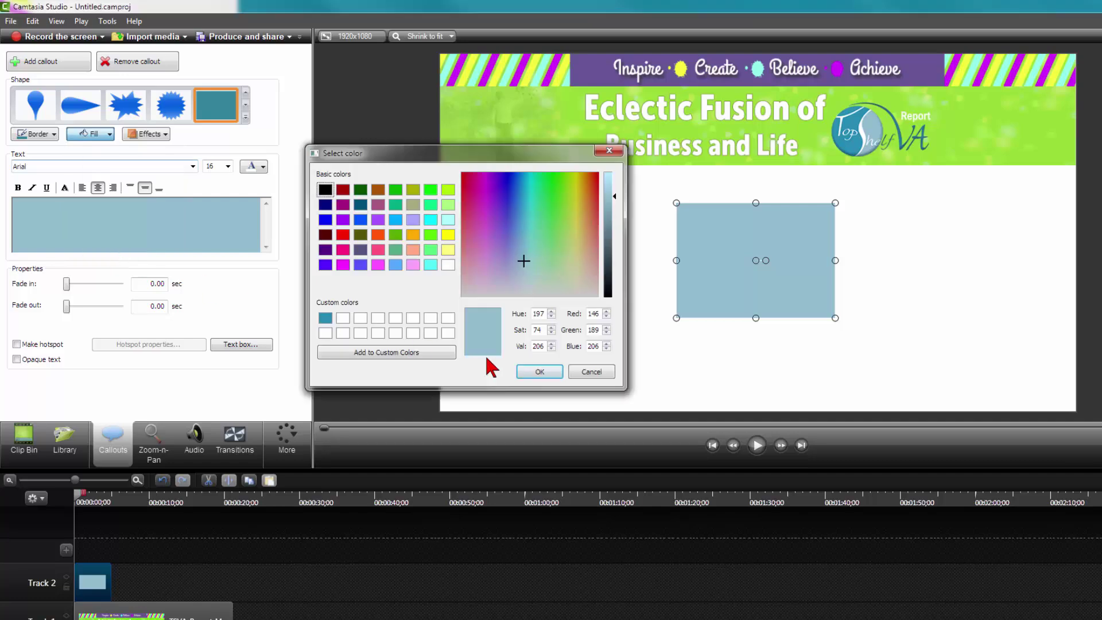
left_click(343, 319)
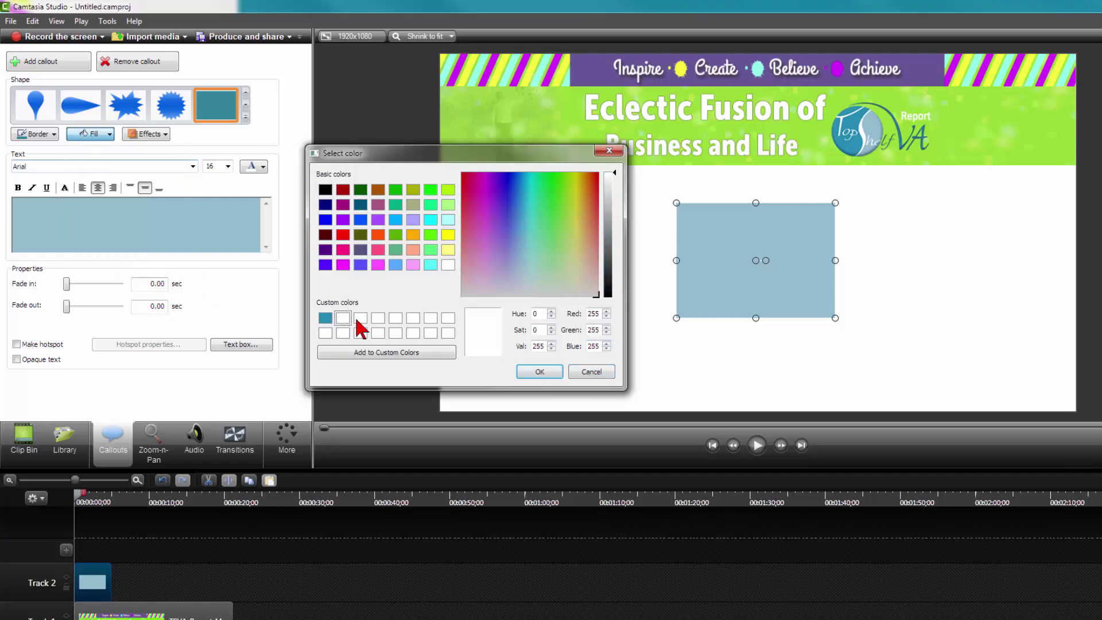
double_click(588, 314)
type("156")
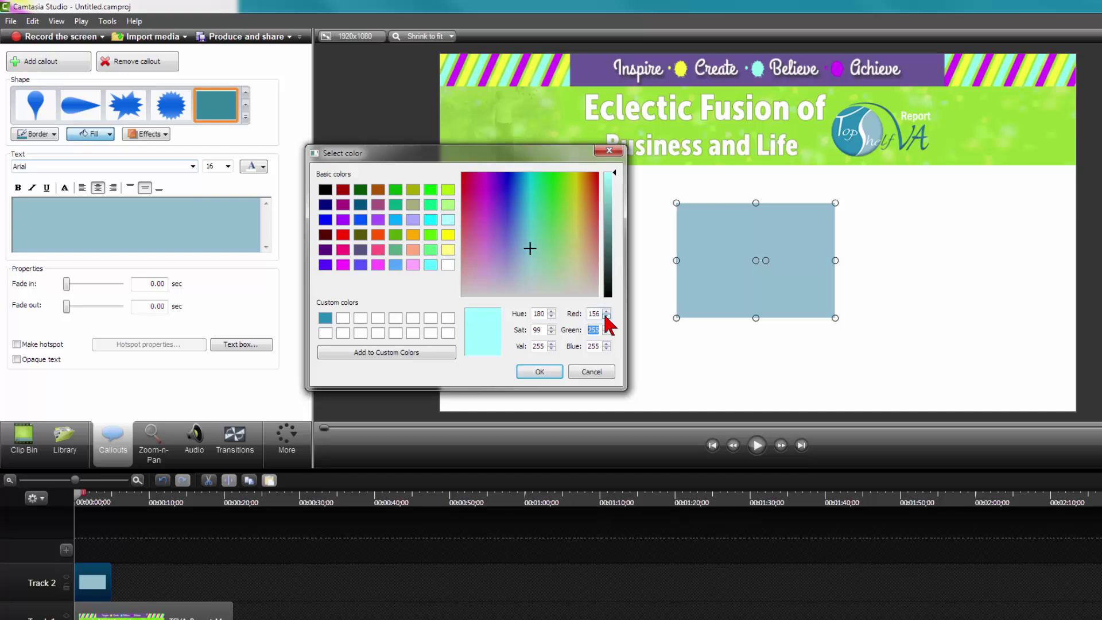
type("184")
type("206")
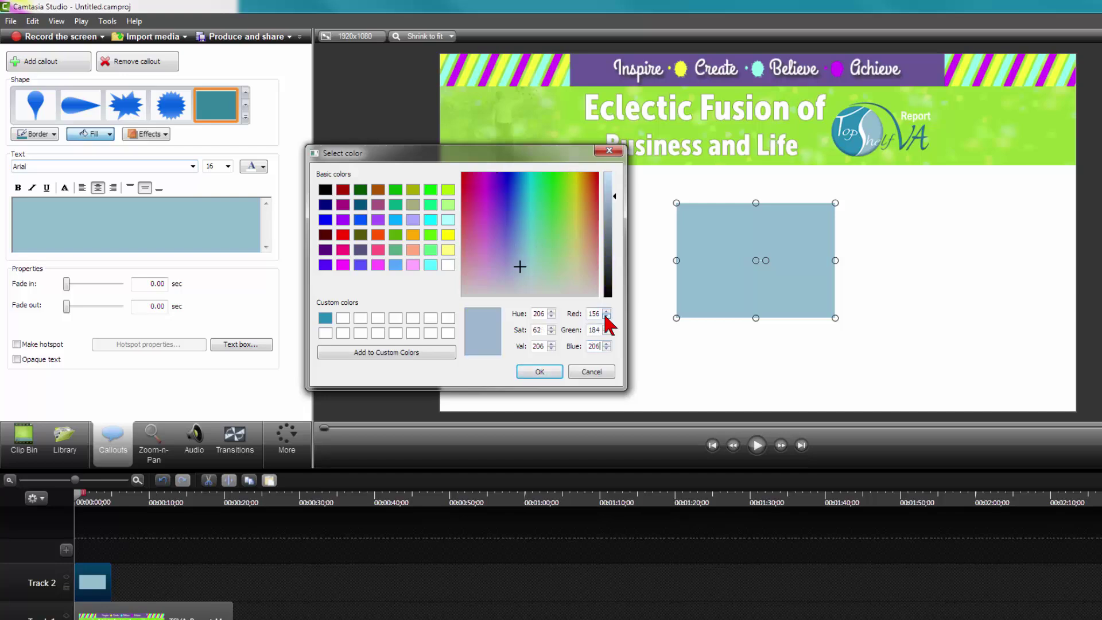
left_click(376, 353)
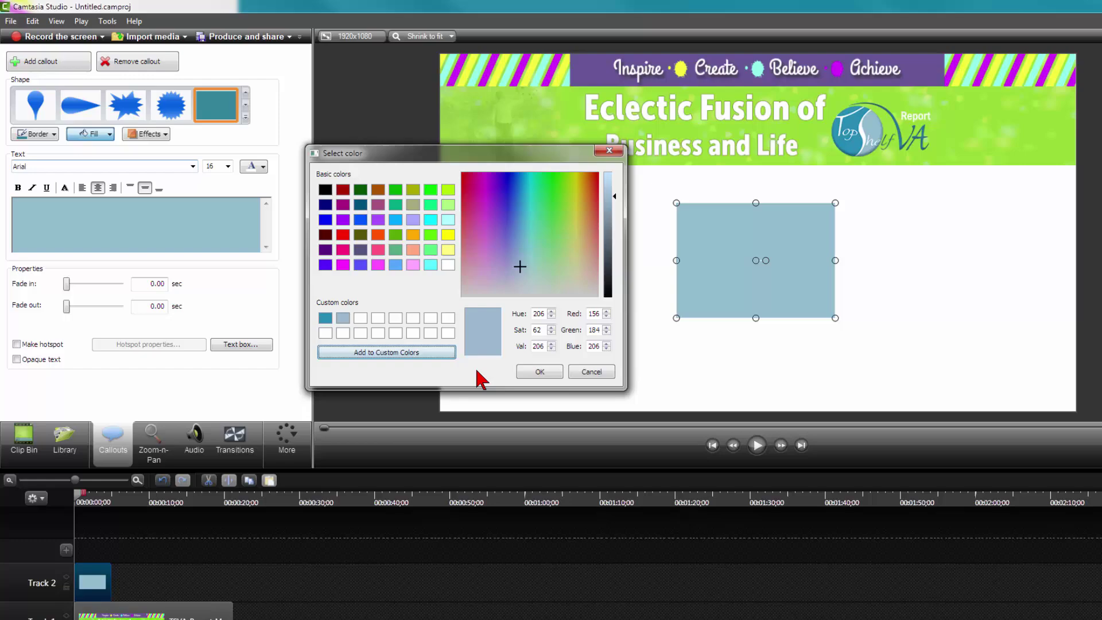
left_click(527, 372)
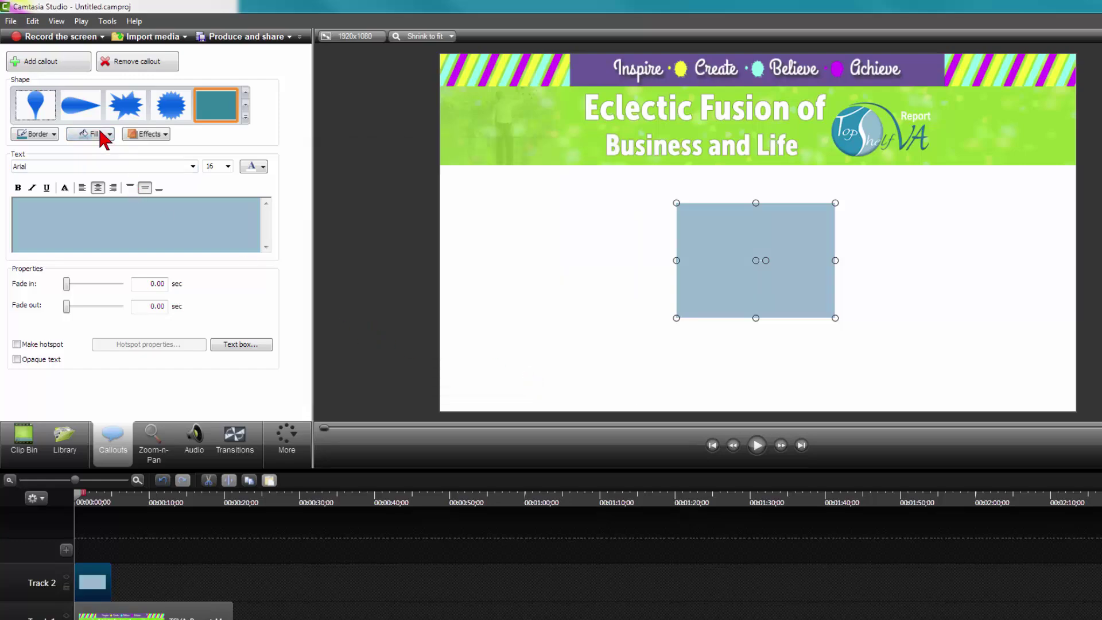